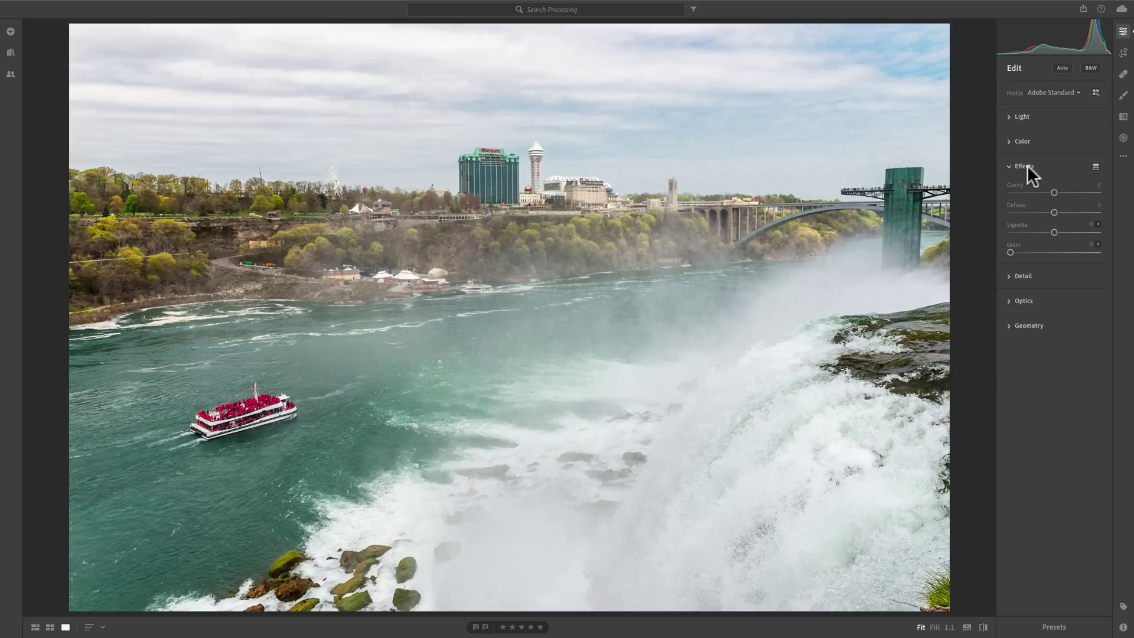
Briefly reveal the Split Toning controls, and set the photo's Clarity to +36.
left_click(1081, 161)
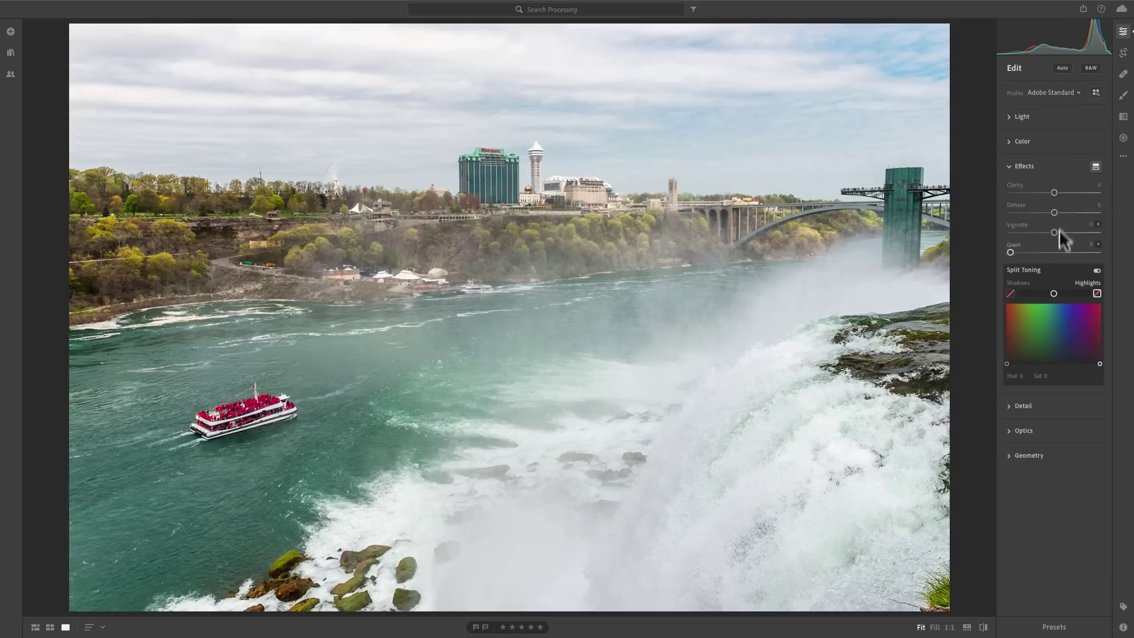
left_click(1095, 167)
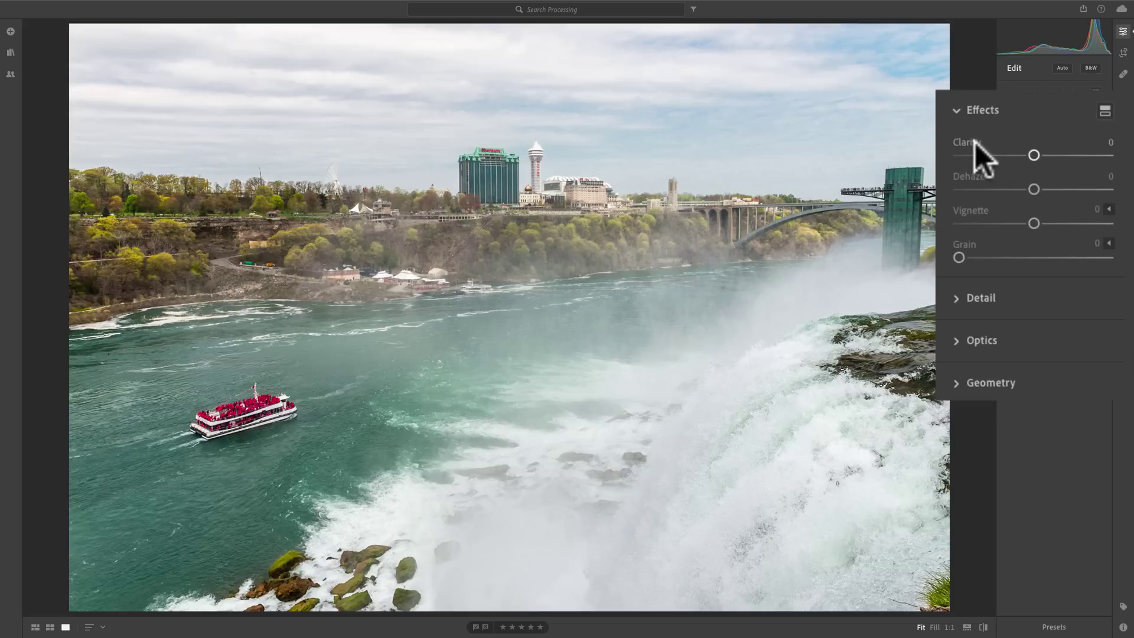
mouse_move(966, 141)
left_click_drag(1033, 151, 1073, 151)
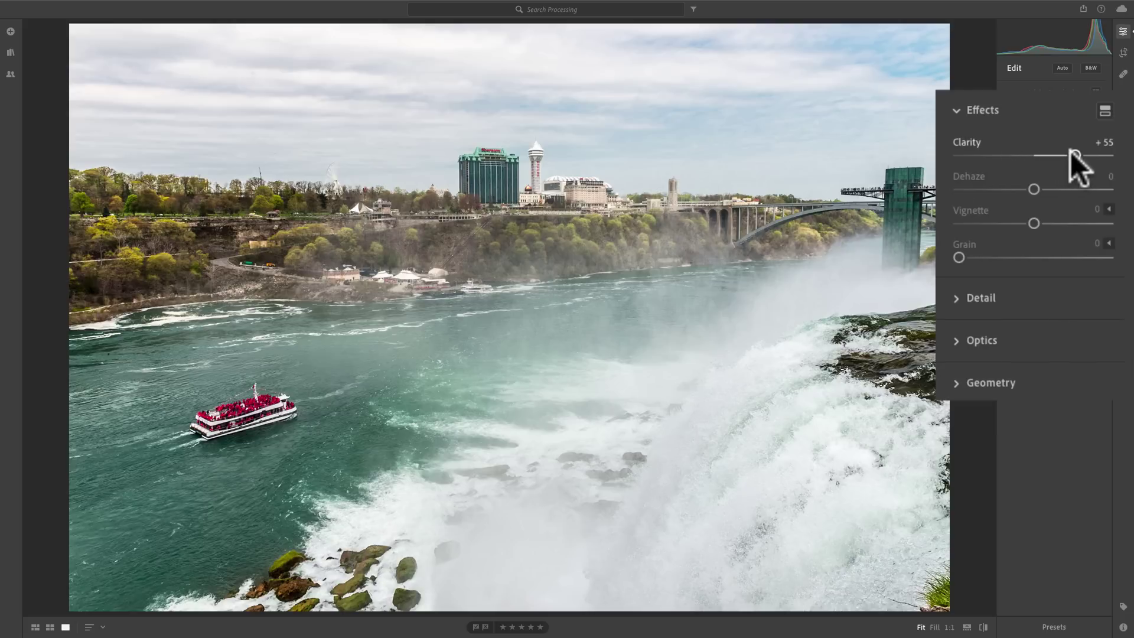
mouse_move(1072, 151)
left_mouse_down()
mouse_move(954, 157)
mouse_move(1055, 157)
left_mouse_up()
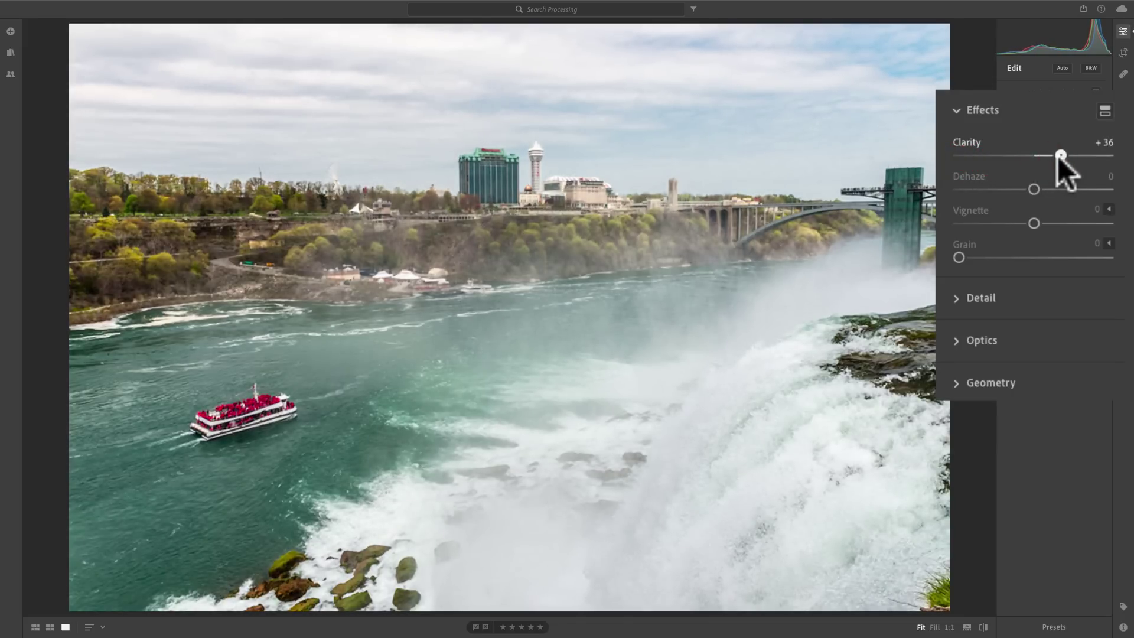
left_click_drag(1058, 156, 1057, 154)
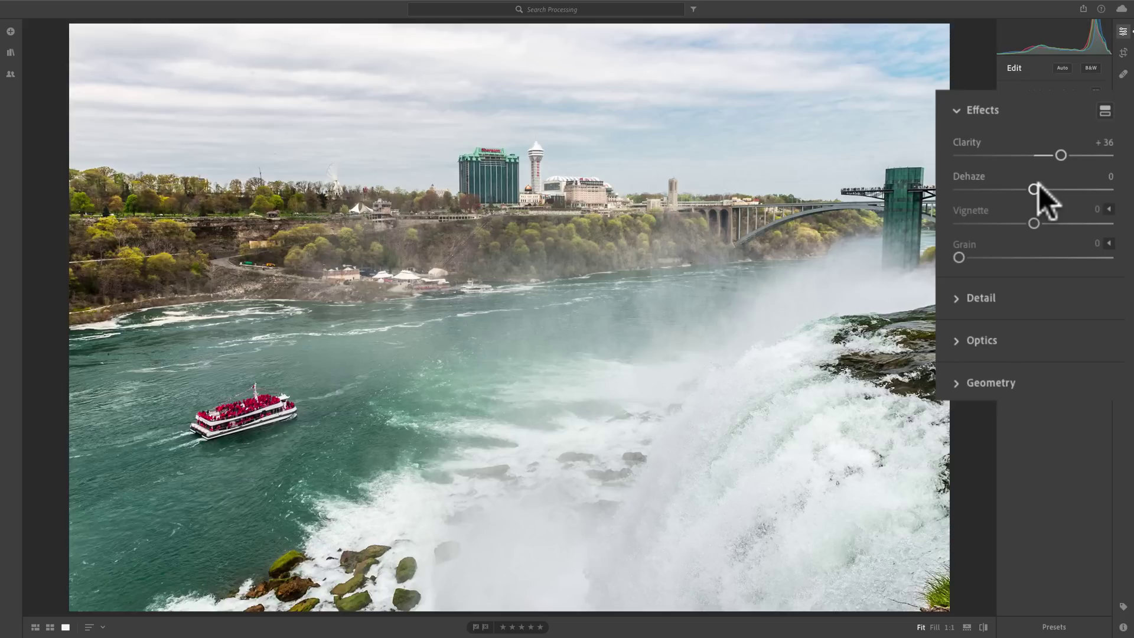
Try Dehaze on the photo at +23, −37 and +26, then bring it down to +8.
left_click_drag(1032, 185, 1048, 184)
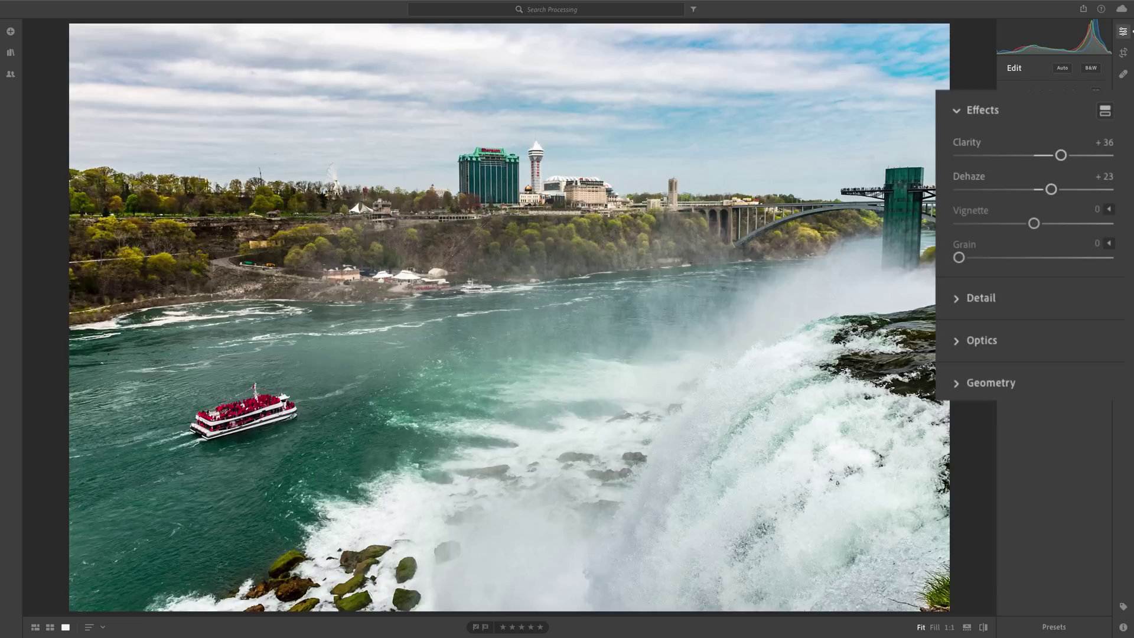
left_click_drag(1049, 189, 1005, 189)
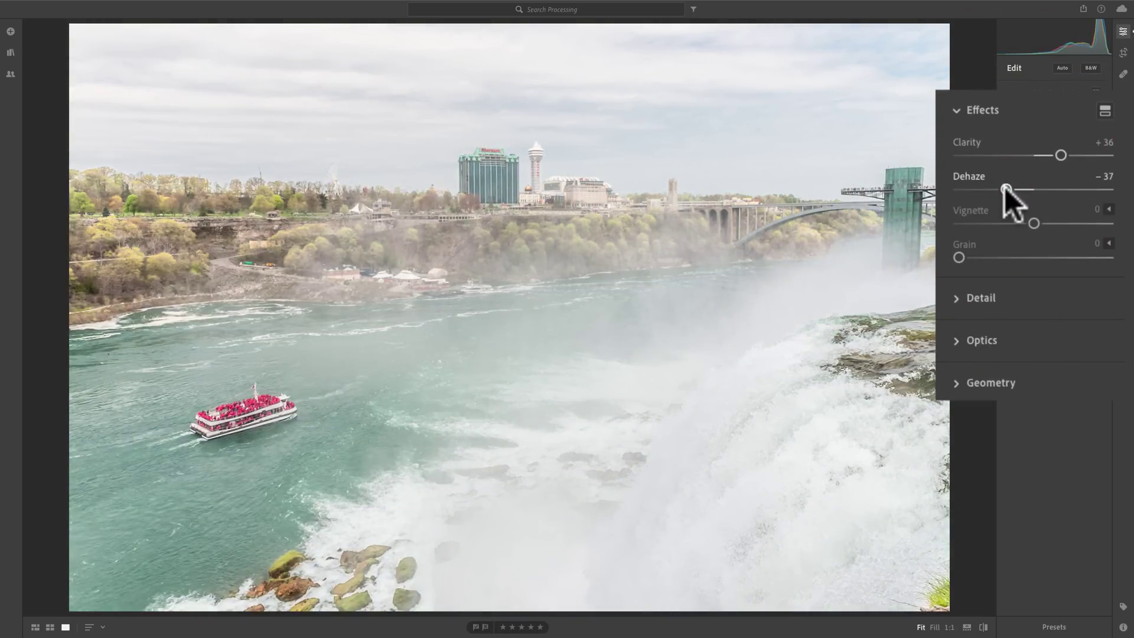
left_click_drag(1004, 187, 1051, 185)
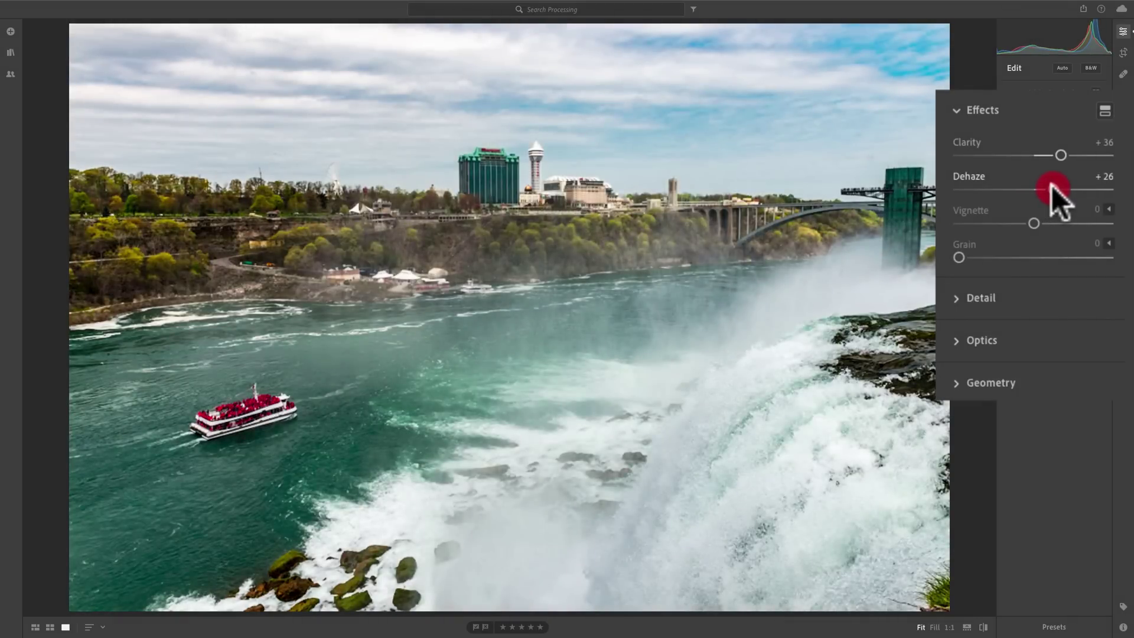
left_click_drag(1051, 185, 1040, 185)
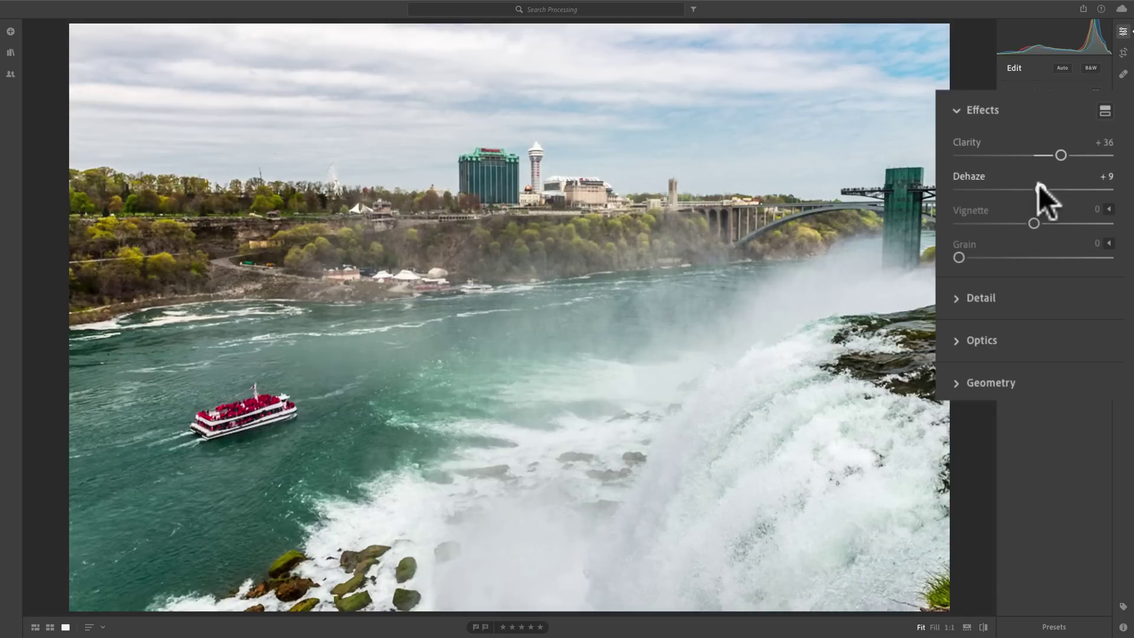
left_click(1039, 185)
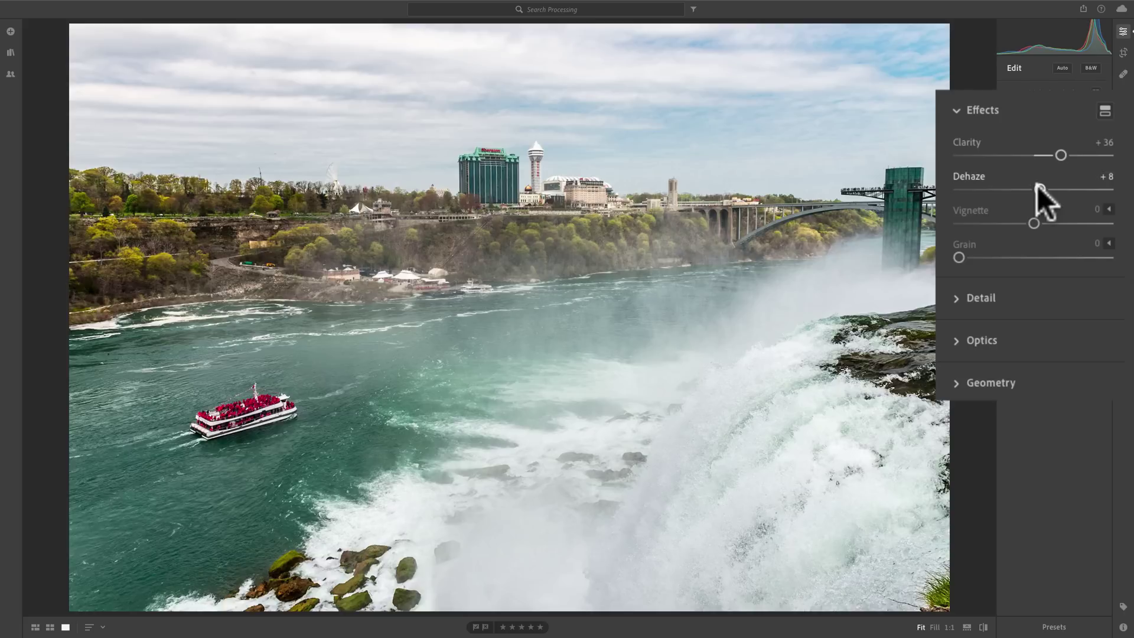
Set Dehaze to +27, using the shadow clipping preview and a close-up of the tower to judge the strength.
key("alt")
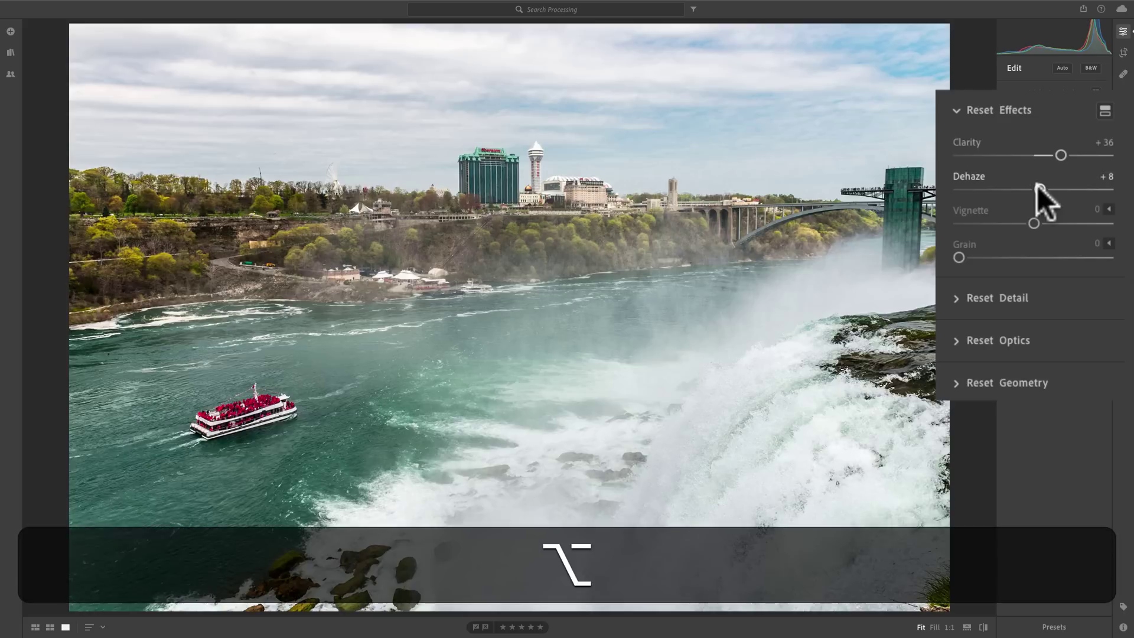
left_click(1037, 186, "alt")
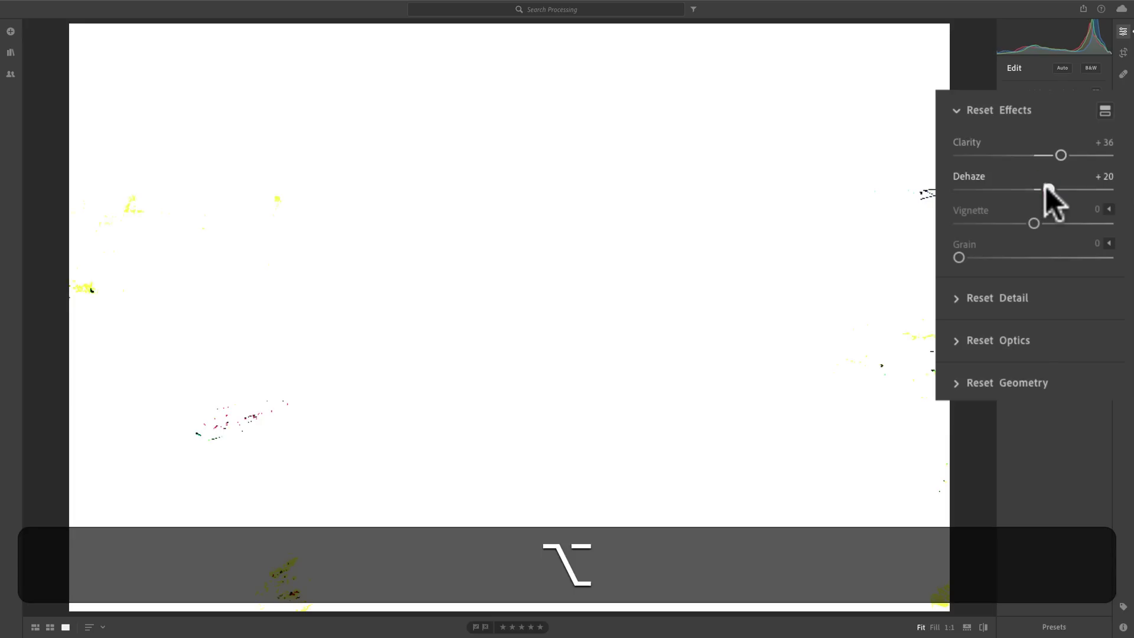
left_click_drag(1045, 186, 1051, 185)
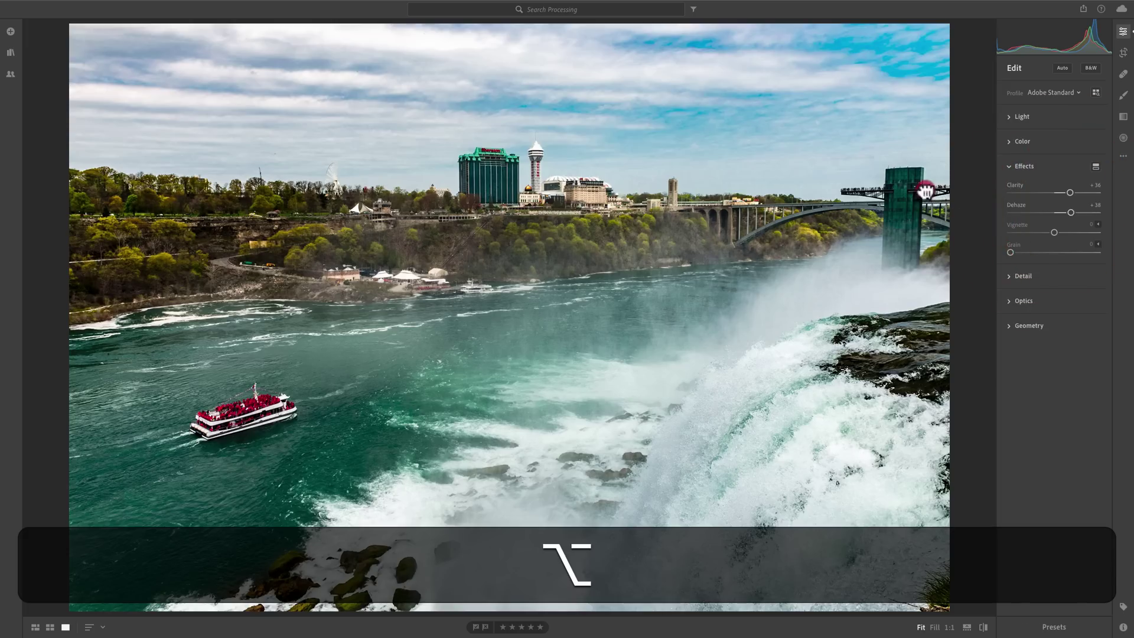
left_click(932, 192)
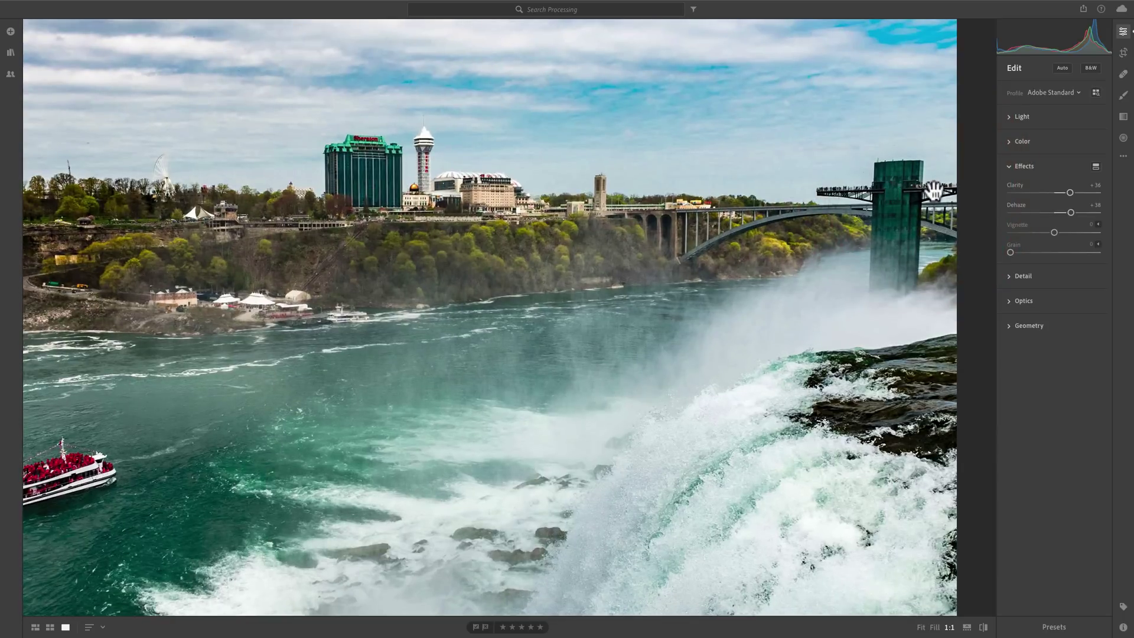
left_click(898, 194)
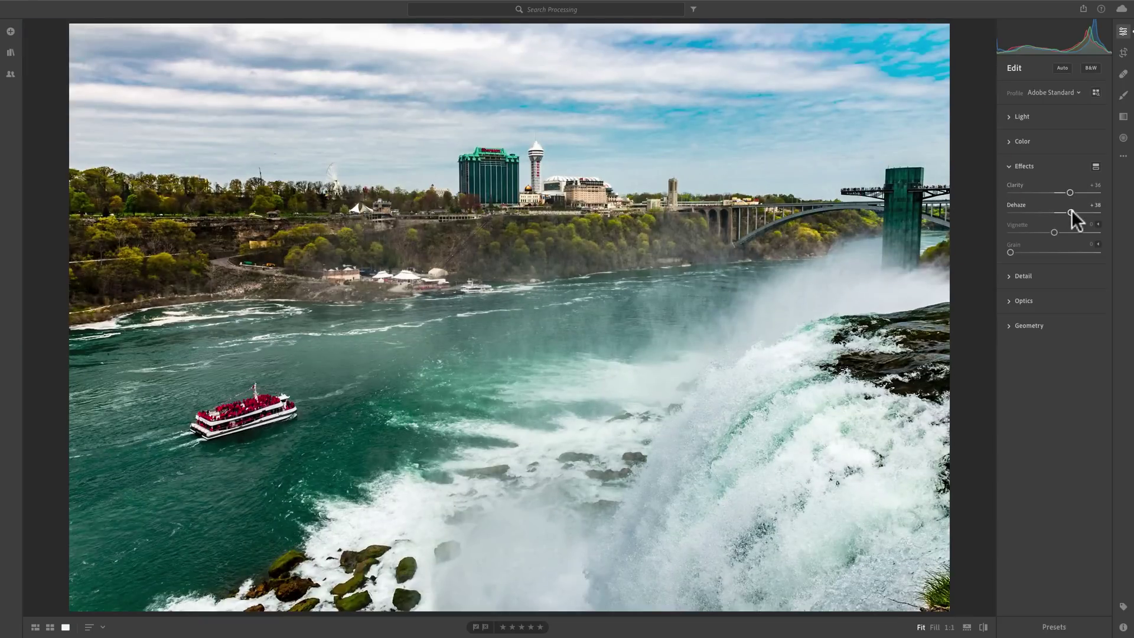
left_click_drag(1069, 210, 1064, 210)
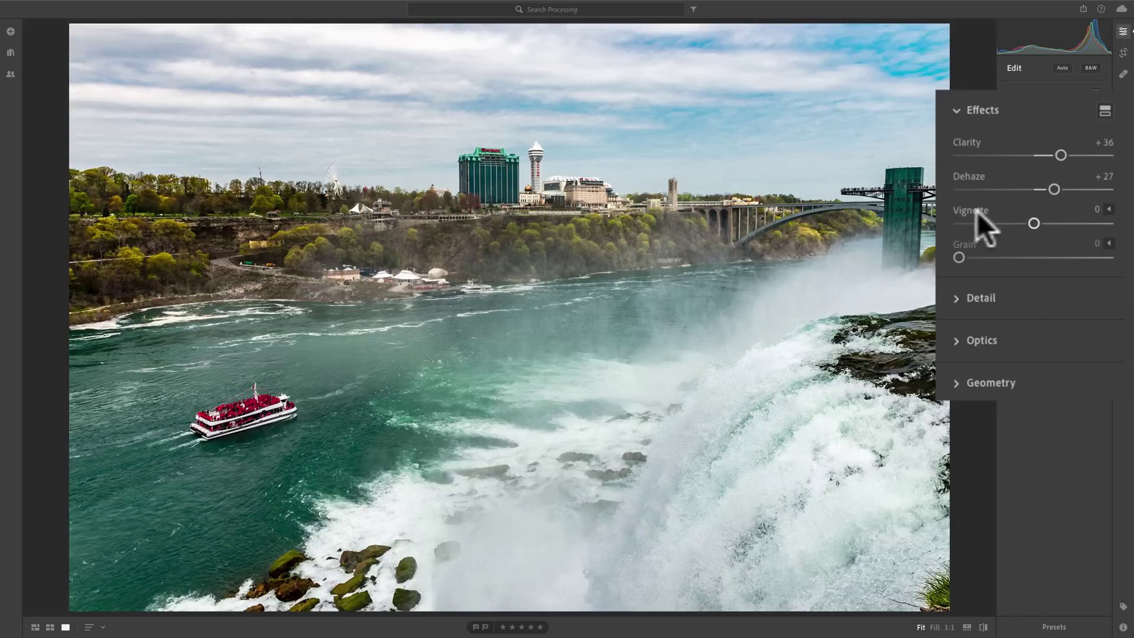
Darken the photo's edges with Vignette at −27 and reveal the vignette's detailed settings.
mouse_move(1032, 221)
left_mouse_down()
mouse_move(1072, 221)
mouse_move(980, 221)
mouse_move(1029, 222)
left_mouse_up()
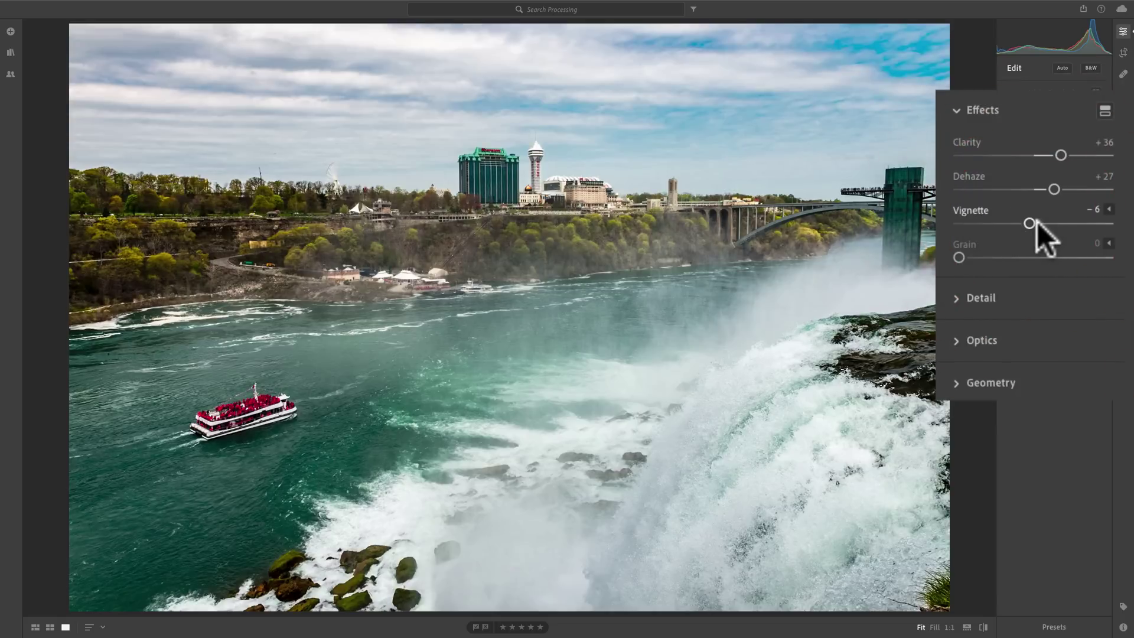
left_click(1109, 209)
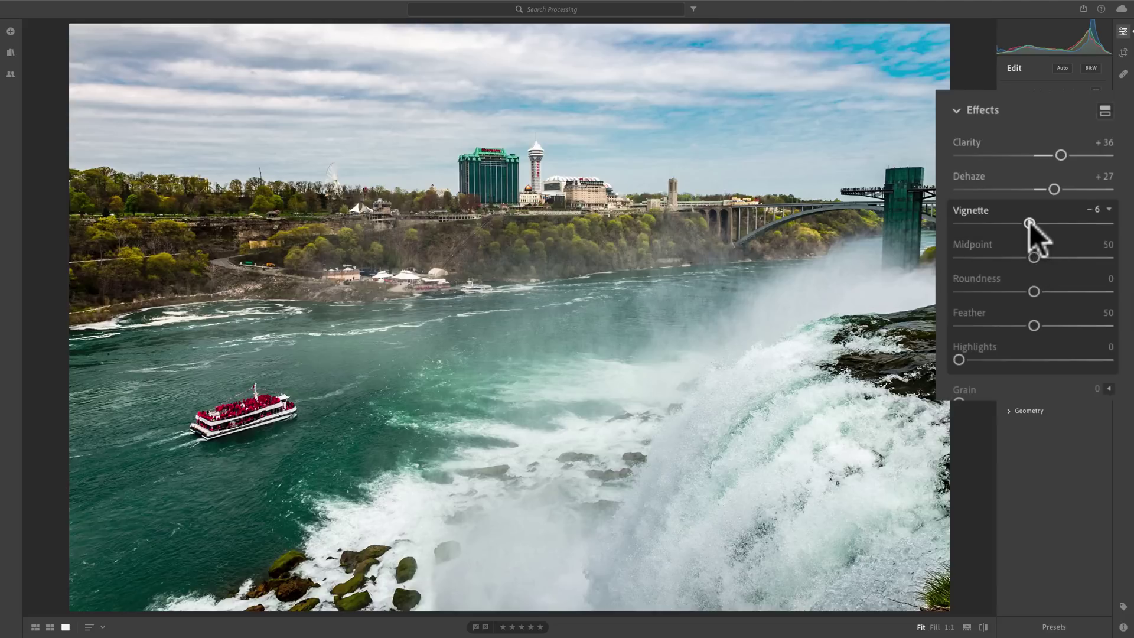
left_click_drag(1029, 223, 1015, 221)
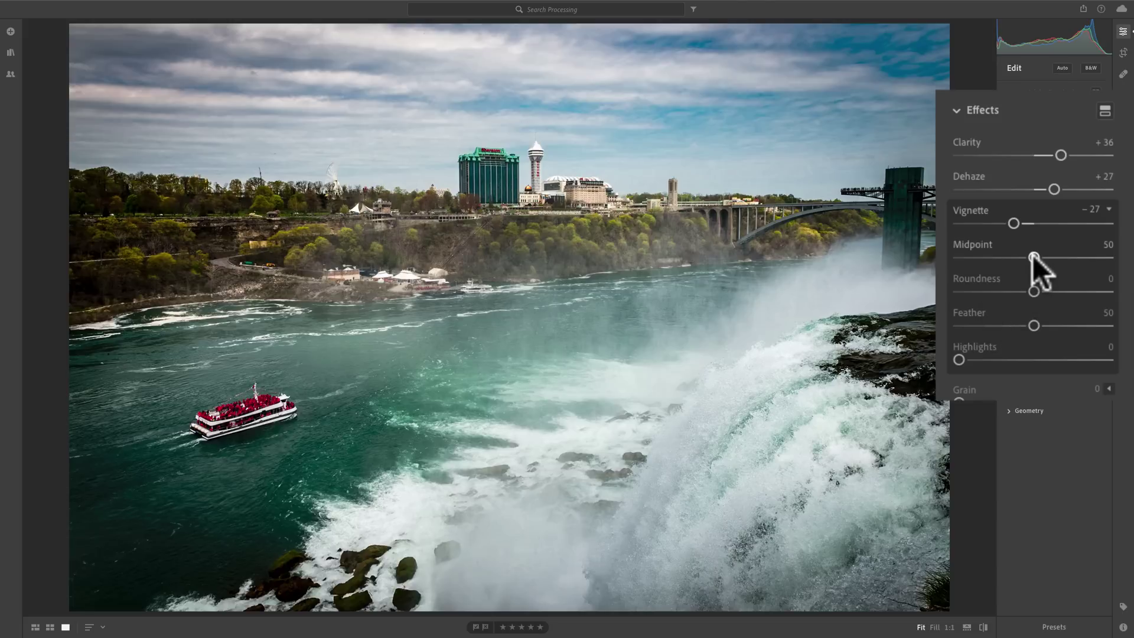
Try lowering the vignette's Midpoint to 0 with the exaggerated vignette preview.
key("alt")
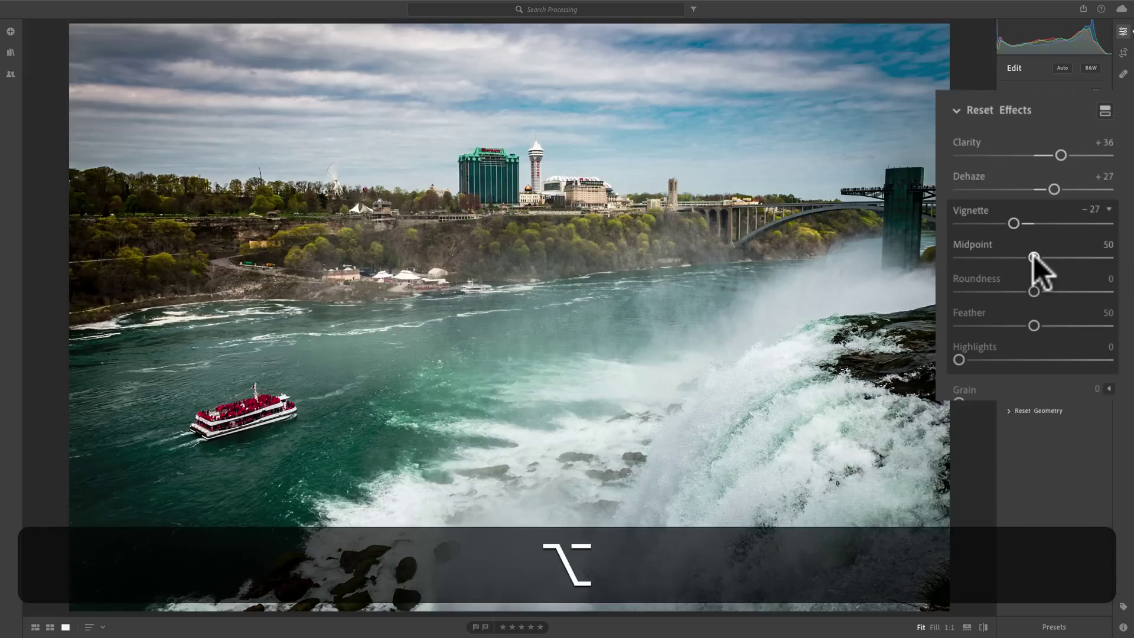
left_click_drag(1034, 257, 1024, 256)
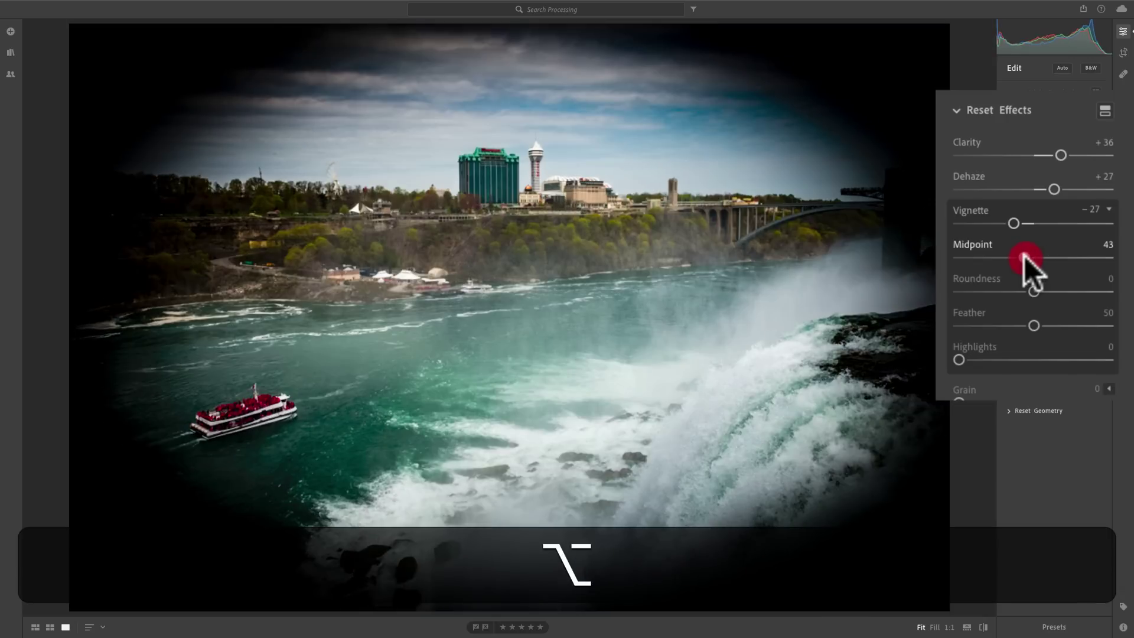
mouse_move(1024, 256)
left_mouse_down()
mouse_move(947, 258)
mouse_move(1102, 261)
mouse_move(942, 260)
mouse_move(987, 261)
mouse_move(942, 260)
mouse_move(958, 257)
left_mouse_up()
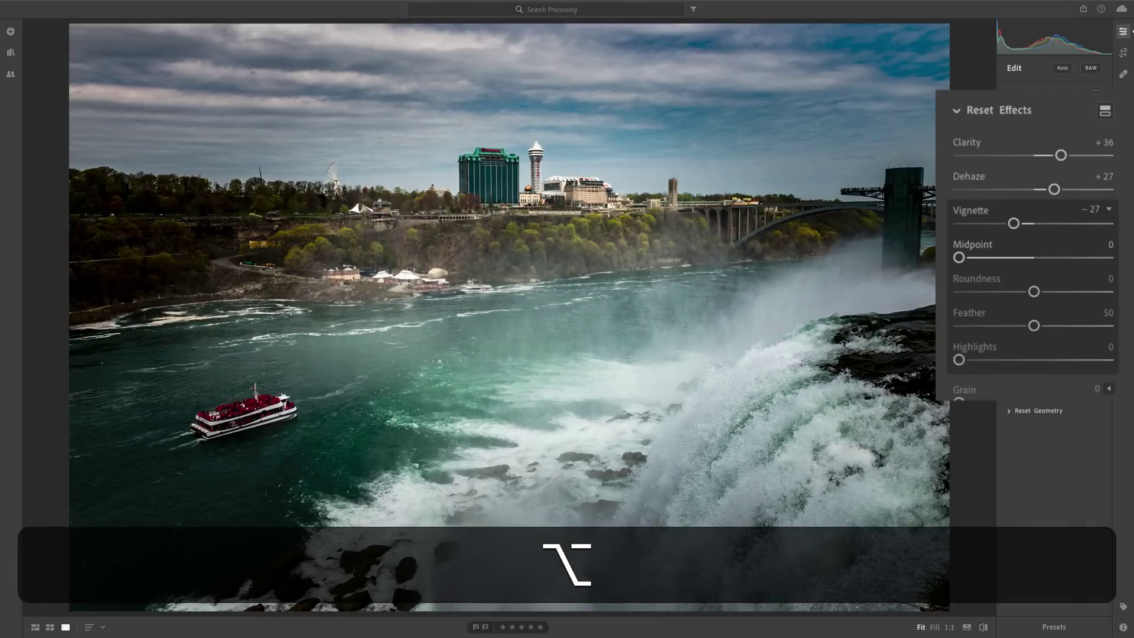
key("alt")
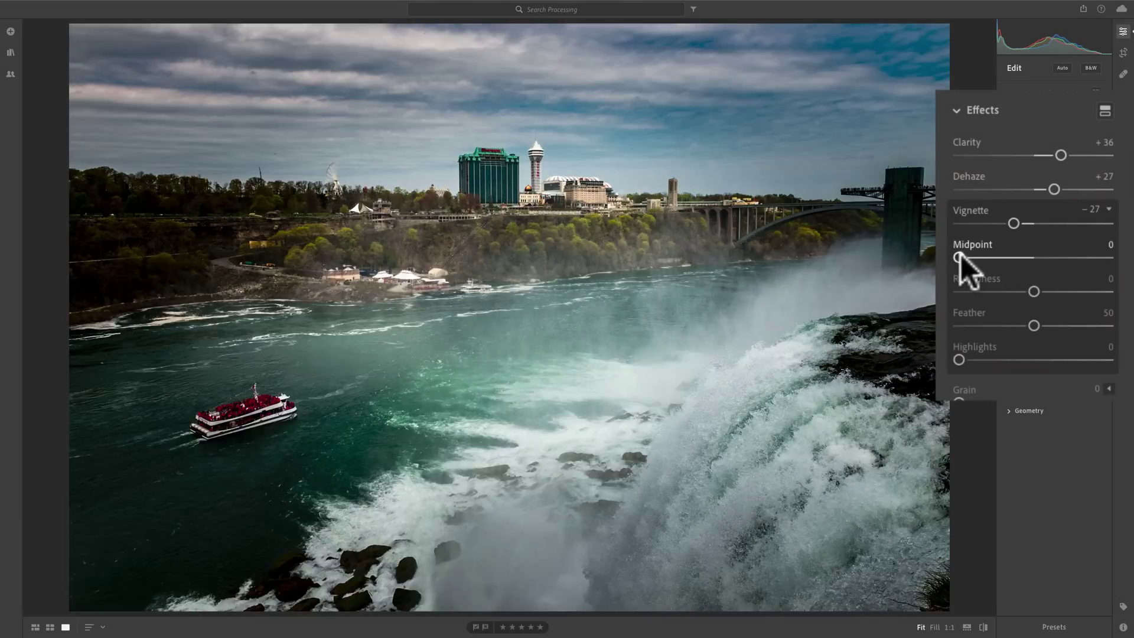
Set the vignette's Midpoint to 79 using the exaggerated preview, and strengthen Vignette to −30.
key("alt")
left_click_drag(958, 257, 1066, 257)
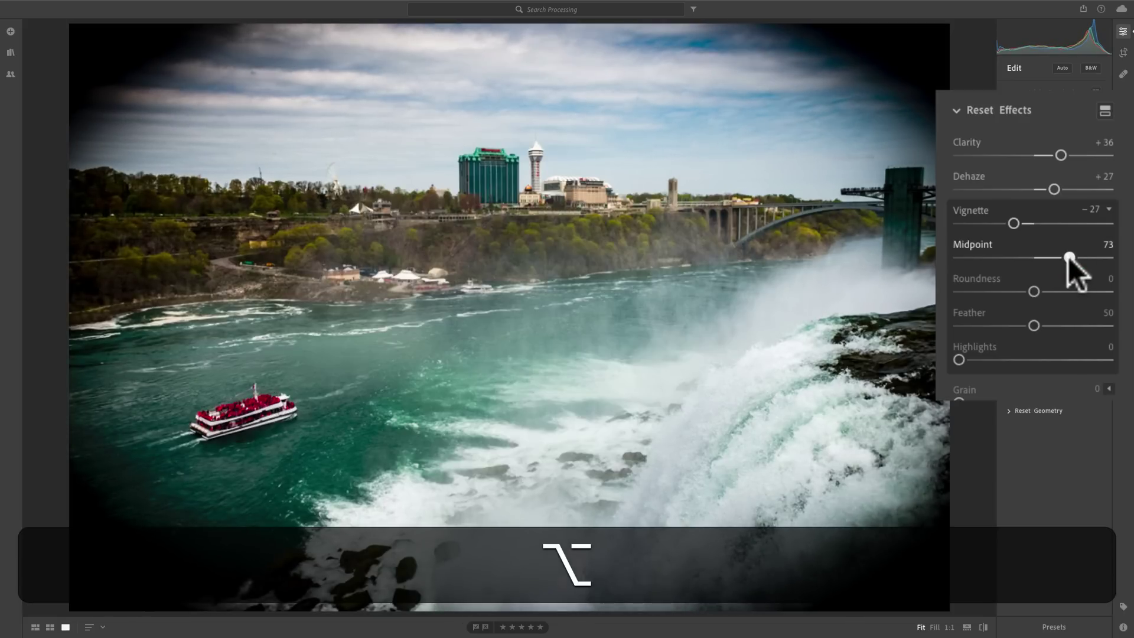
left_click(1069, 256, "alt")
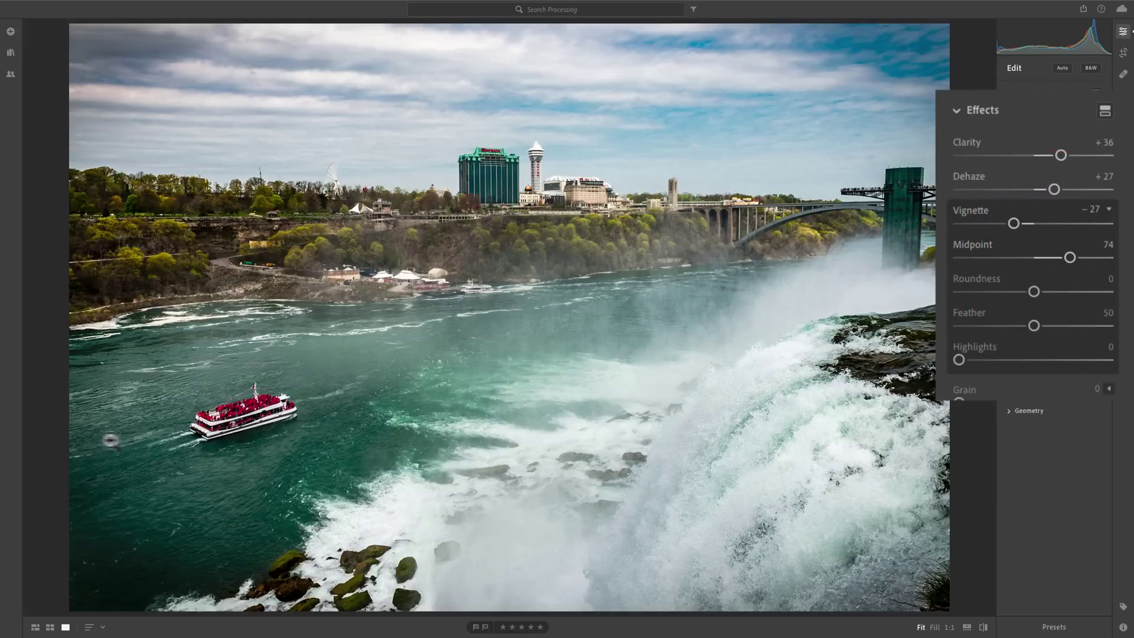
key("alt")
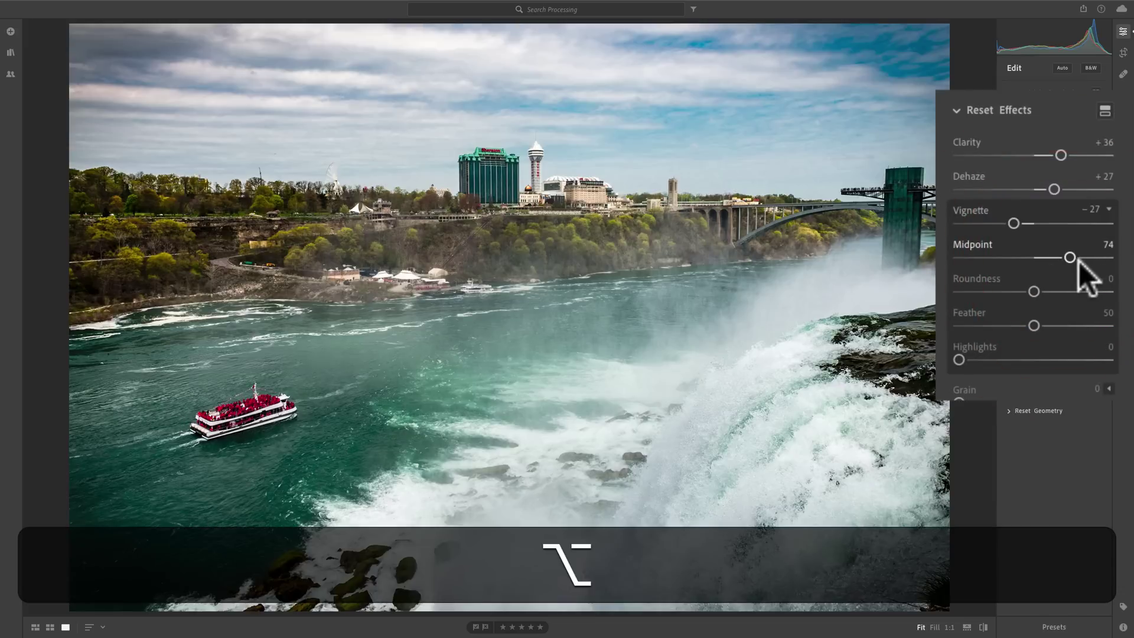
left_click_drag(1072, 256, 1076, 255)
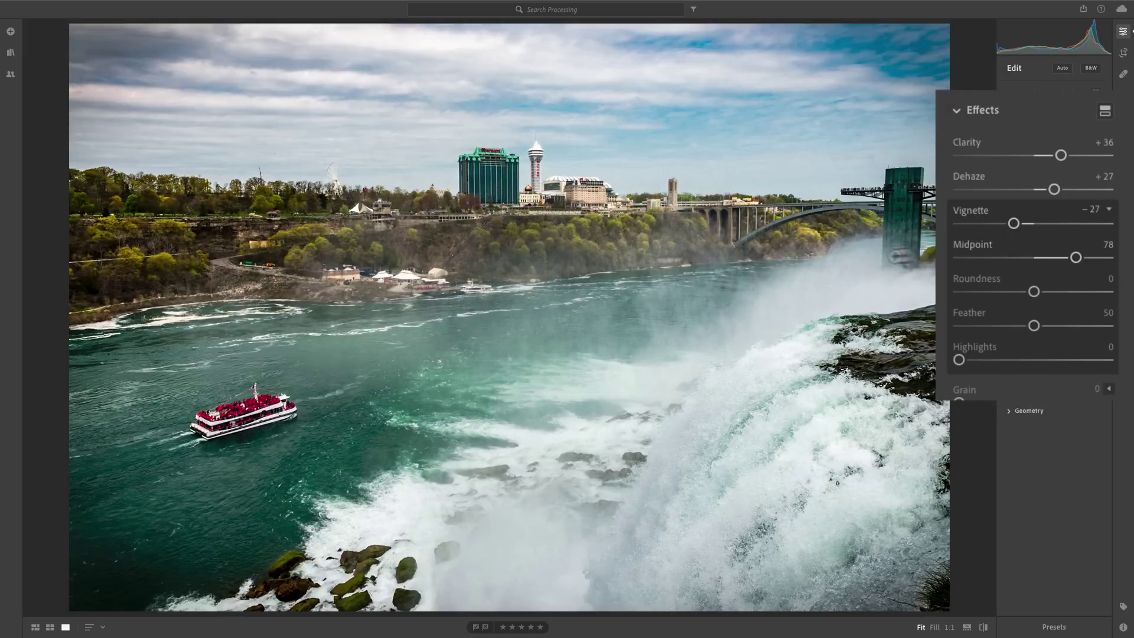
mouse_move(1015, 219)
left_mouse_down()
mouse_move(1055, 220)
mouse_move(1075, 256)
mouse_move(1011, 221)
left_mouse_up()
key("alt")
left_click(1053, 223)
left_click(1072, 255, "alt")
left_click_drag(1072, 255, 1076, 254)
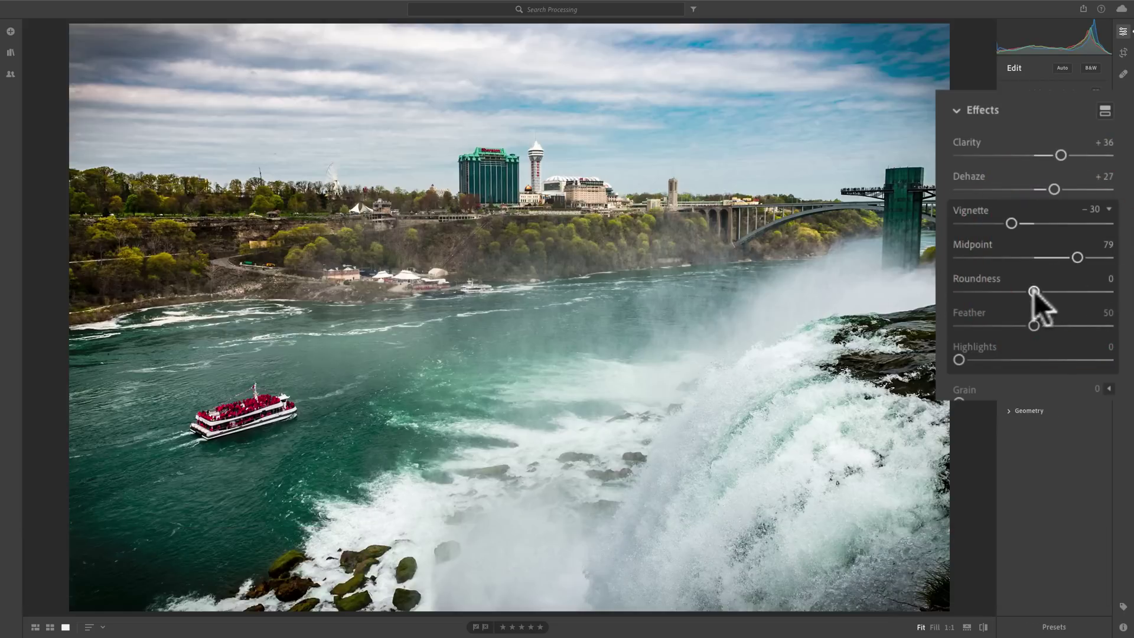
Try the vignette's Roundness at −100 and −26, and reset it to 0 after each trial.
key("alt")
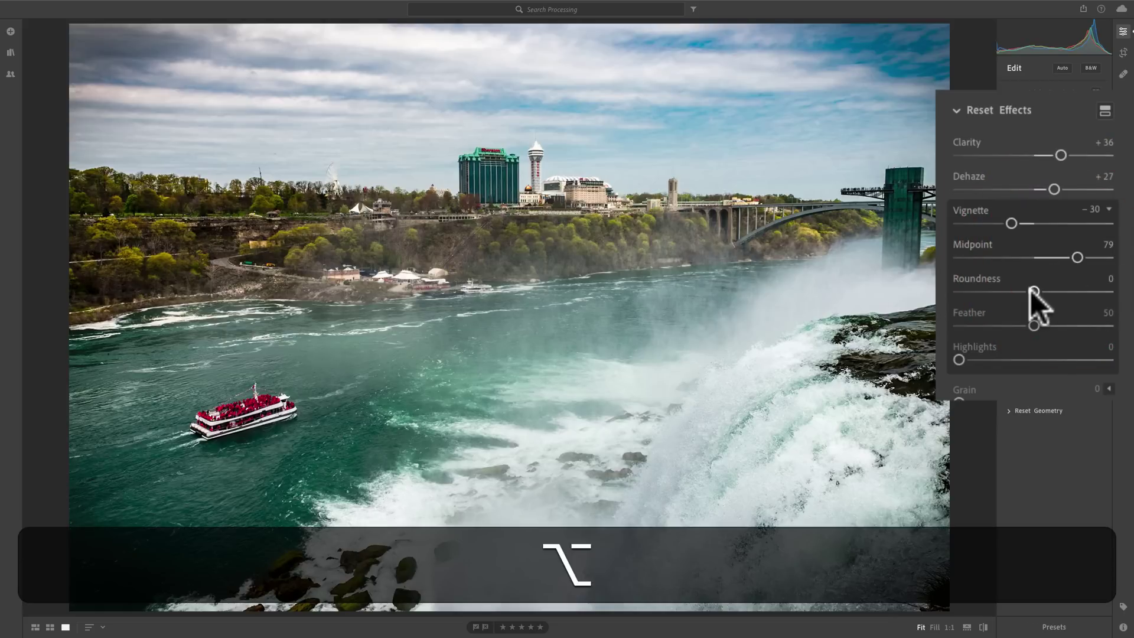
mouse_move(1034, 289)
left_mouse_down()
mouse_move(1128, 291)
mouse_move(956, 290)
left_mouse_up()
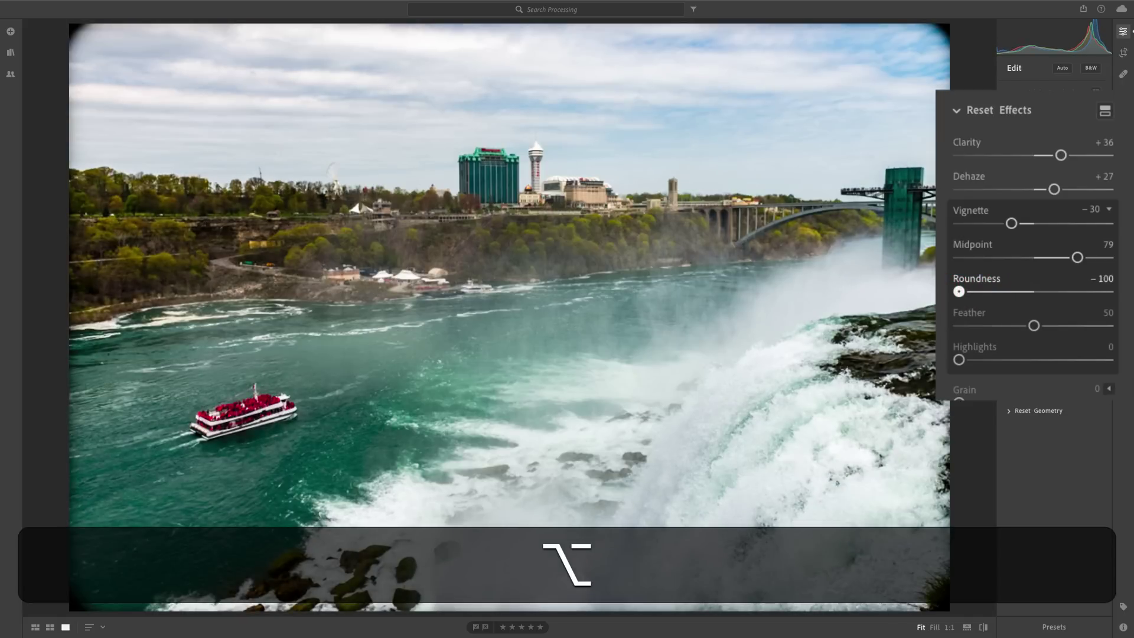
left_click_drag(958, 292, 1023, 298)
double_click(1035, 292)
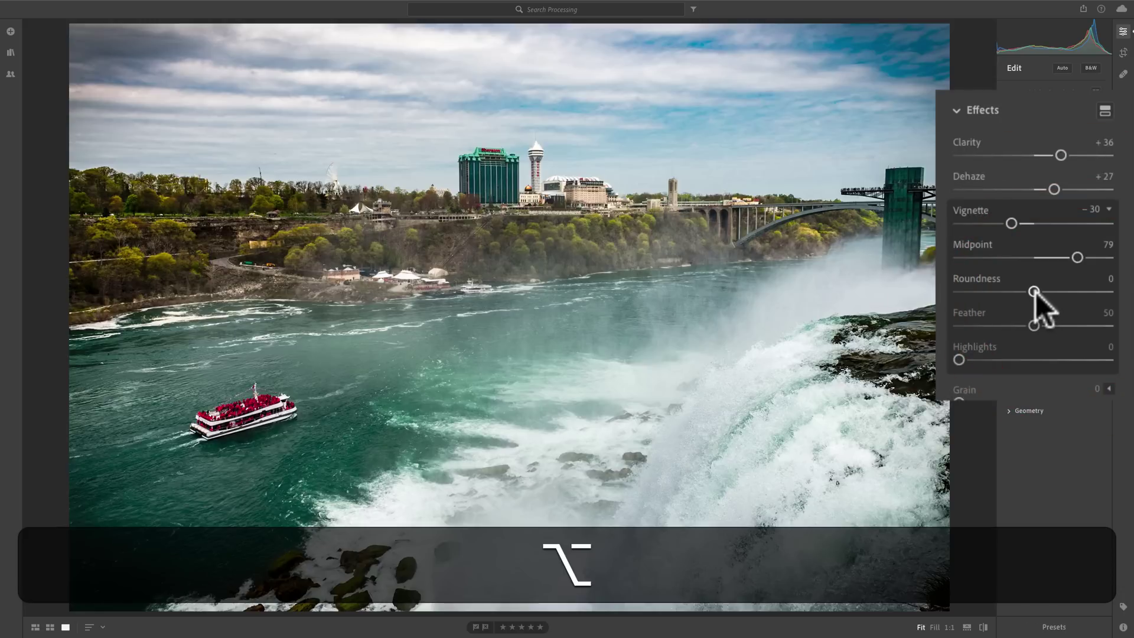
left_click_drag(1034, 291, 1016, 291)
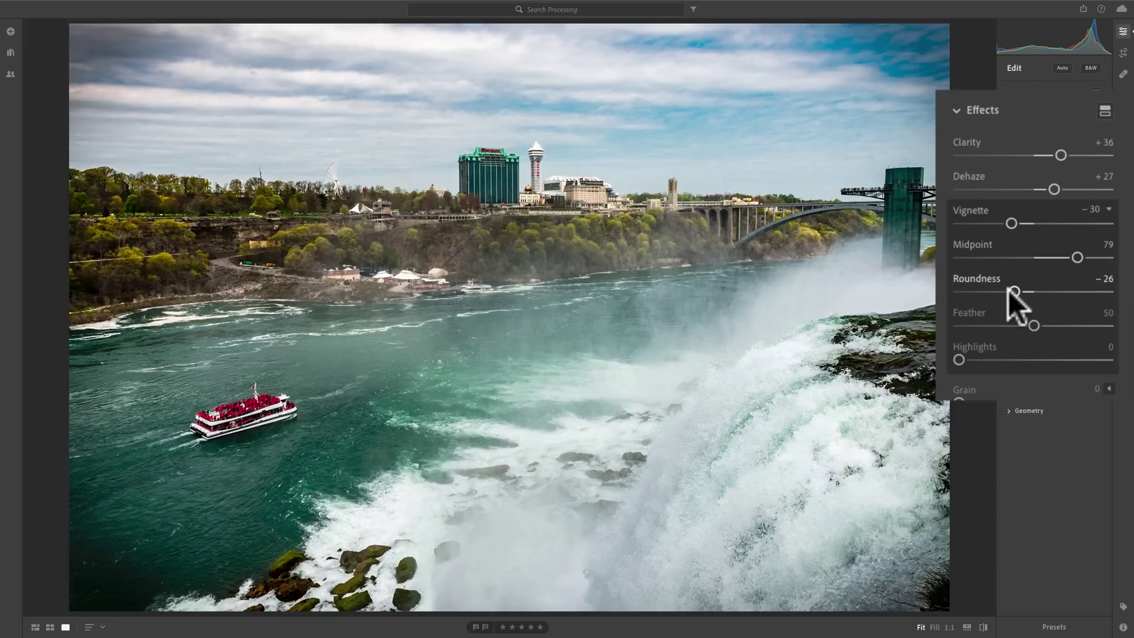
double_click(962, 277)
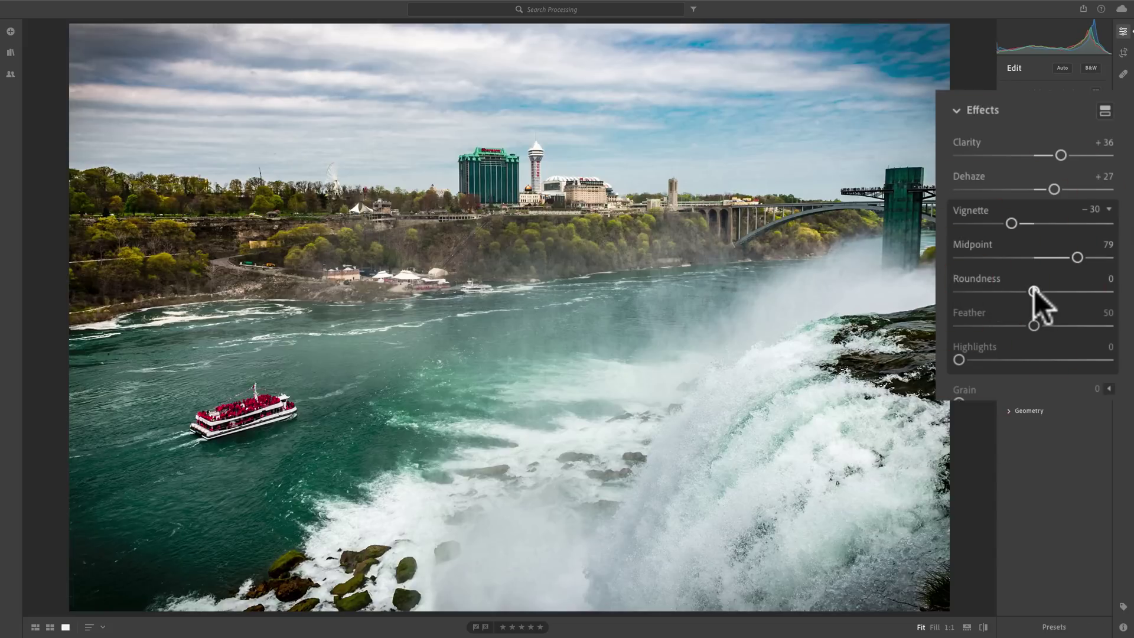
mouse_move(1033, 290)
left_mouse_down()
mouse_move(1002, 293)
mouse_move(1032, 289)
left_mouse_up()
Try lowering the vignette's Feather to 0 with the exaggerated vignette preview and examine the hard edge.
key("alt")
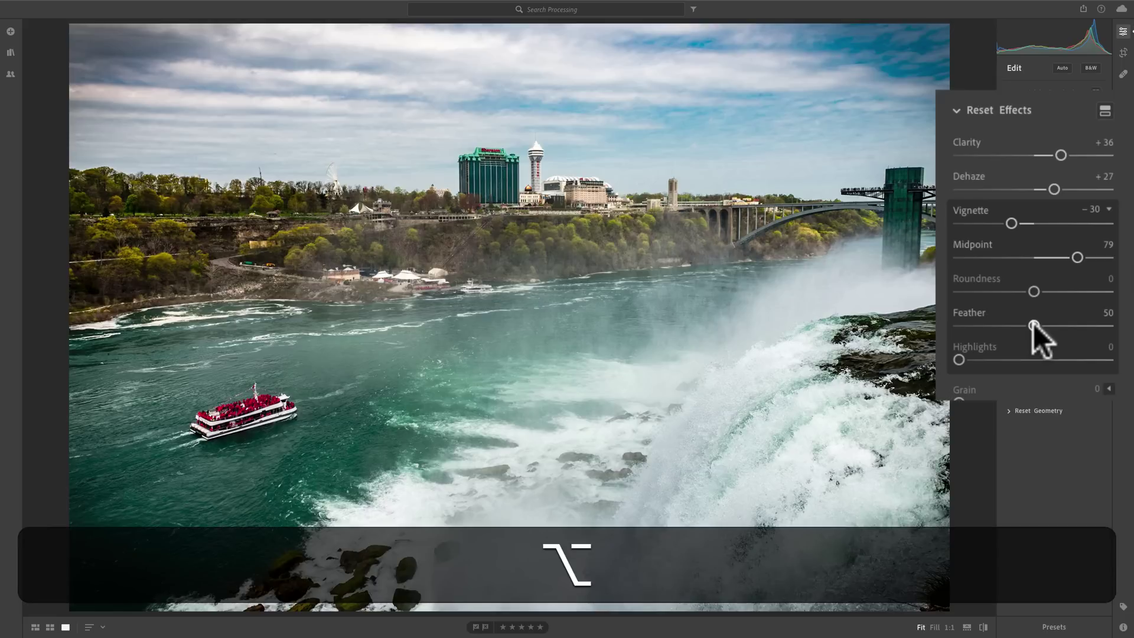
left_click_drag(1033, 324, 954, 322)
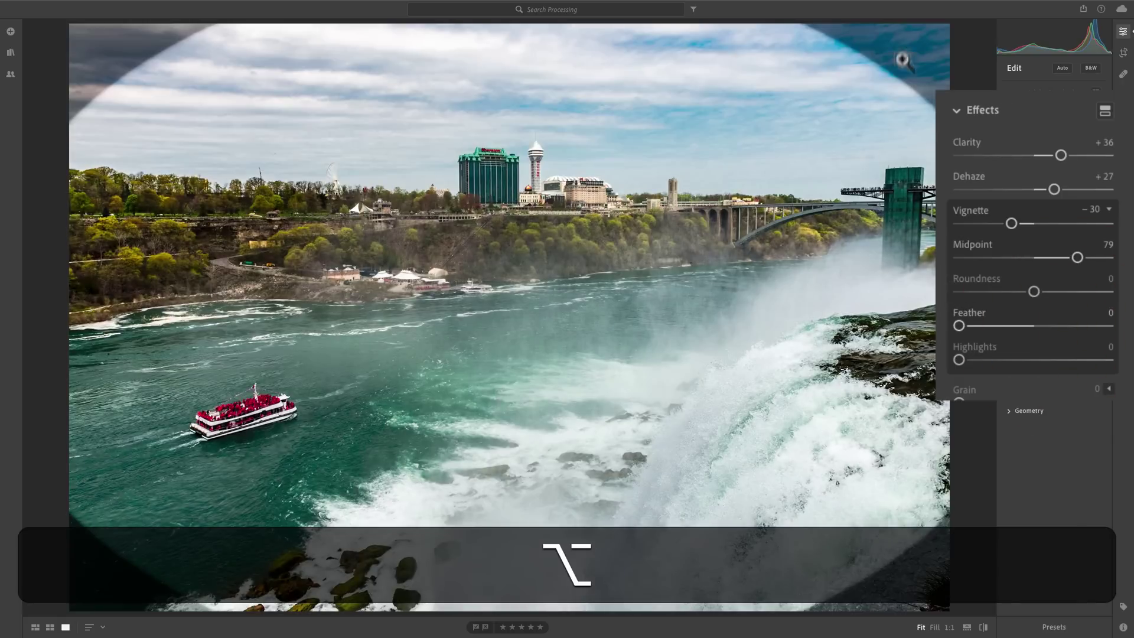
key("alt")
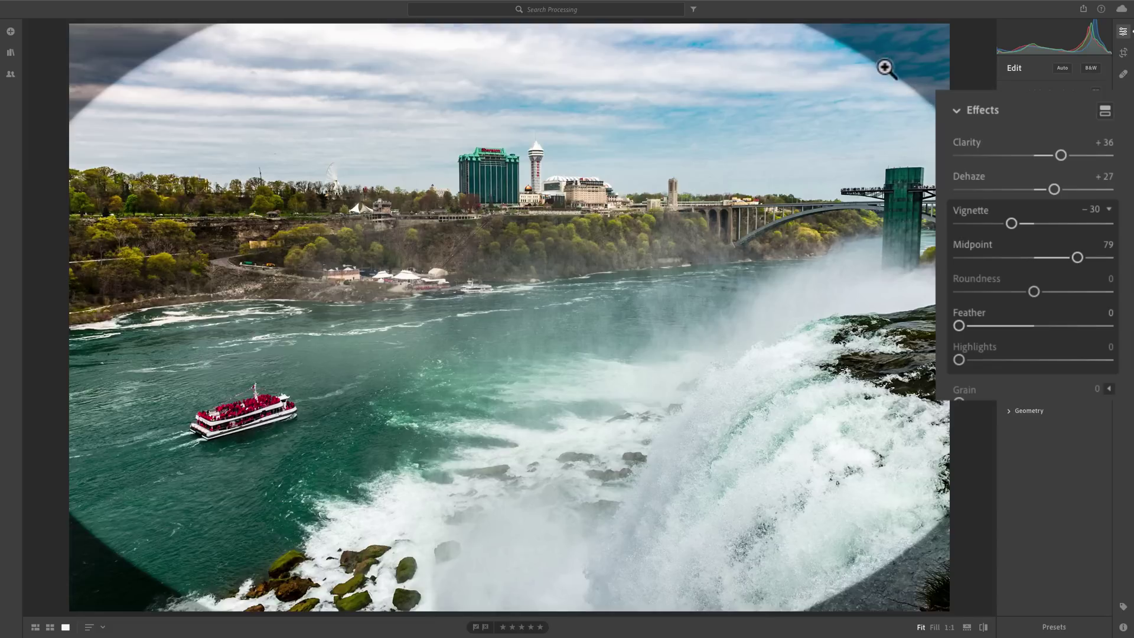
Set the vignette's Feather to 96 using the exaggerated preview, and raise its Midpoint to 99.
key("alt")
left_click(962, 326, "alt")
left_click_drag(962, 326, 1099, 325)
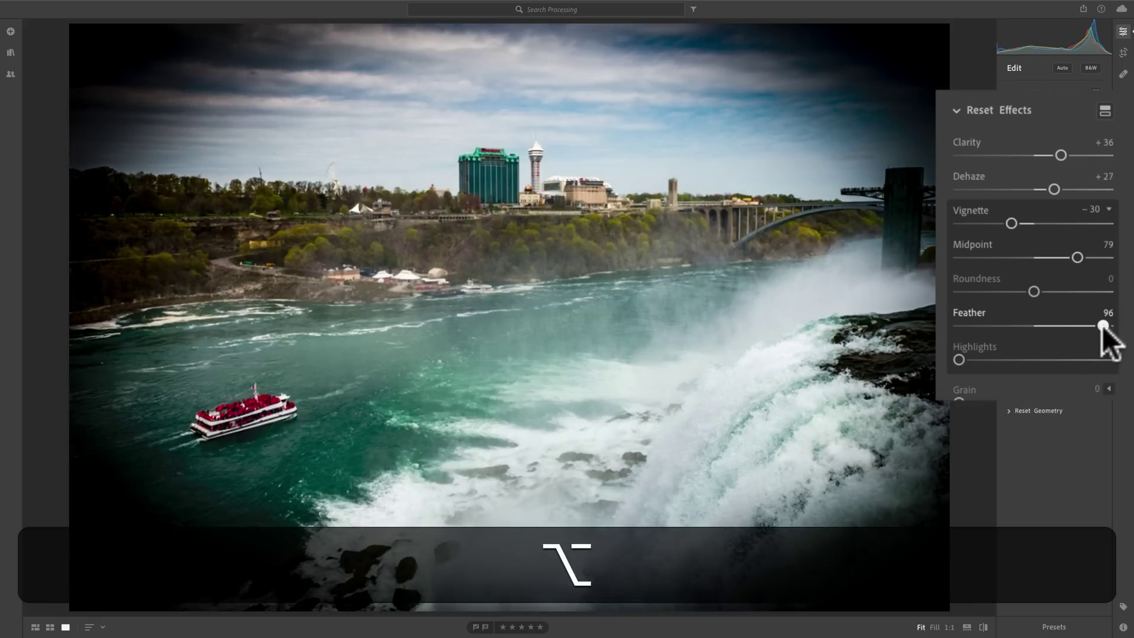
left_click_drag(1102, 325, 1102, 325)
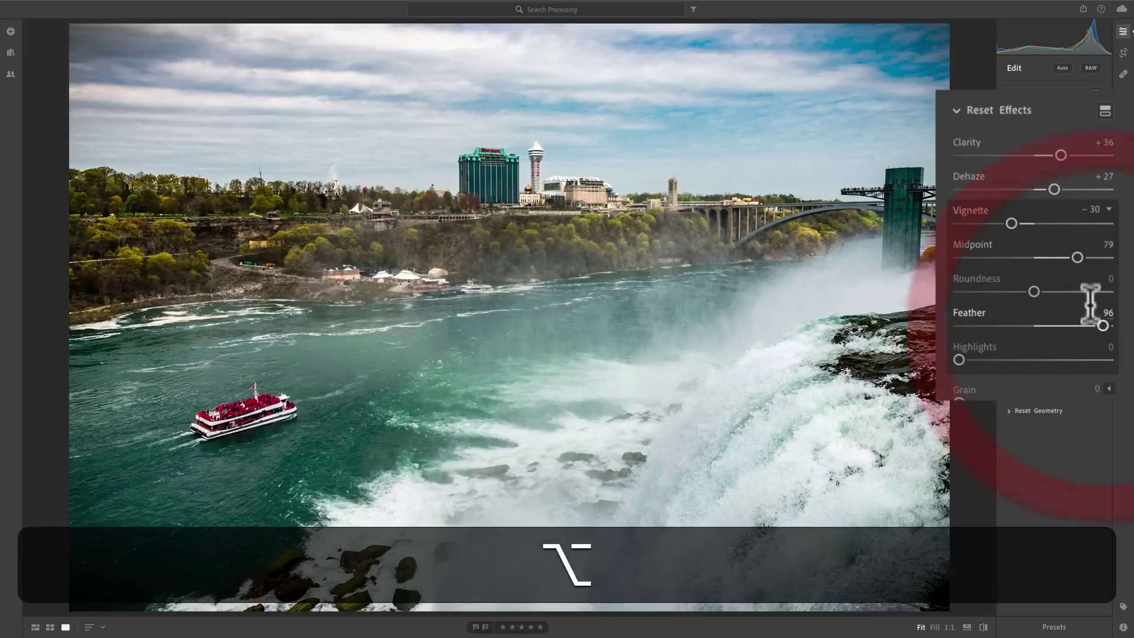
left_click(1077, 258)
left_click_drag(1078, 256, 1106, 257)
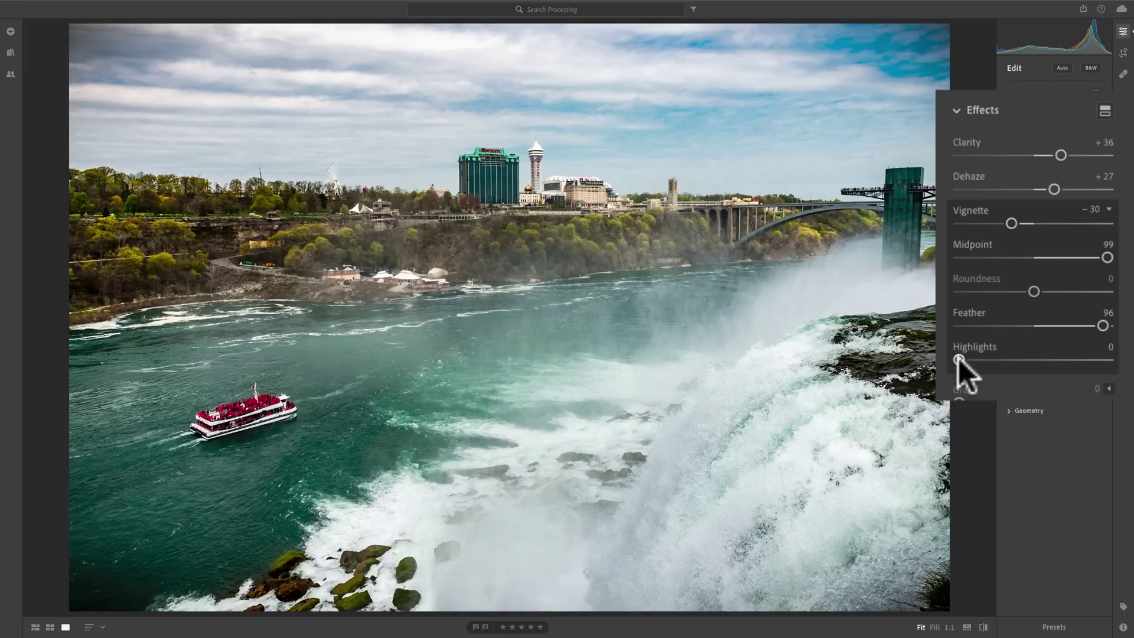
Try the vignette's Highlights at 100, and return it to 0.
left_click_drag(958, 359, 1109, 360)
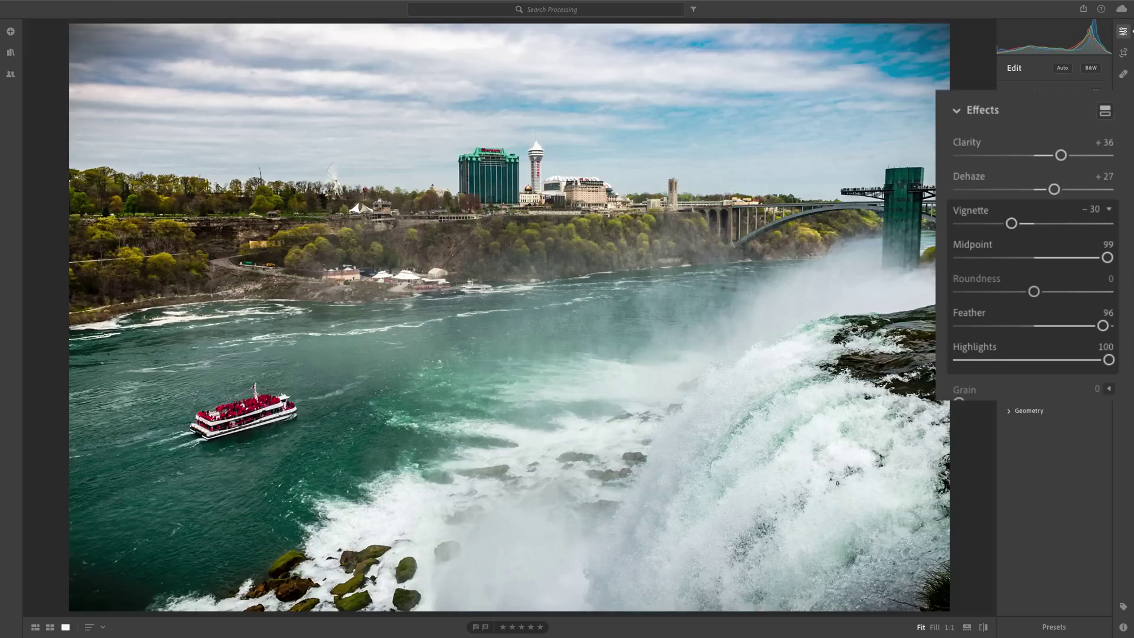
mouse_move(1110, 360)
left_mouse_down()
mouse_move(958, 362)
mouse_move(1131, 362)
left_mouse_up()
mouse_move(957, 361)
left_mouse_down()
mouse_move(941, 359)
mouse_move(978, 372)
mouse_move(949, 372)
mouse_move(1125, 367)
mouse_move(945, 361)
left_mouse_up()
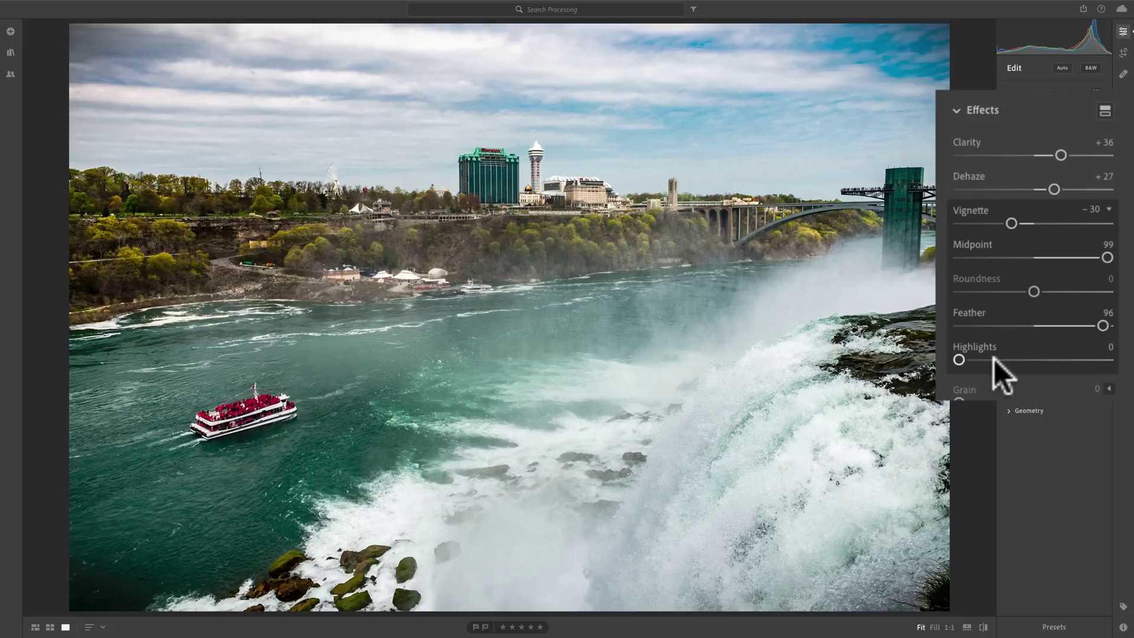
mouse_move(955, 357)
left_mouse_down()
mouse_move(1114, 374)
mouse_move(1114, 363)
mouse_move(943, 362)
left_mouse_up()
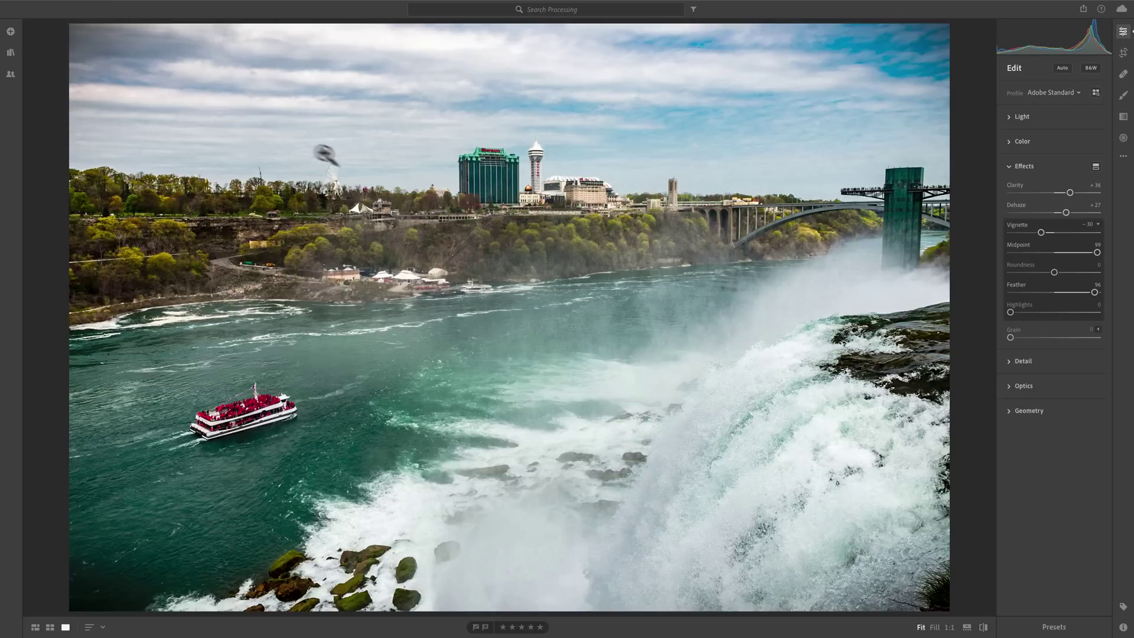
mouse_move(1011, 313)
left_mouse_down()
mouse_move(1043, 317)
mouse_move(1002, 309)
left_mouse_up()
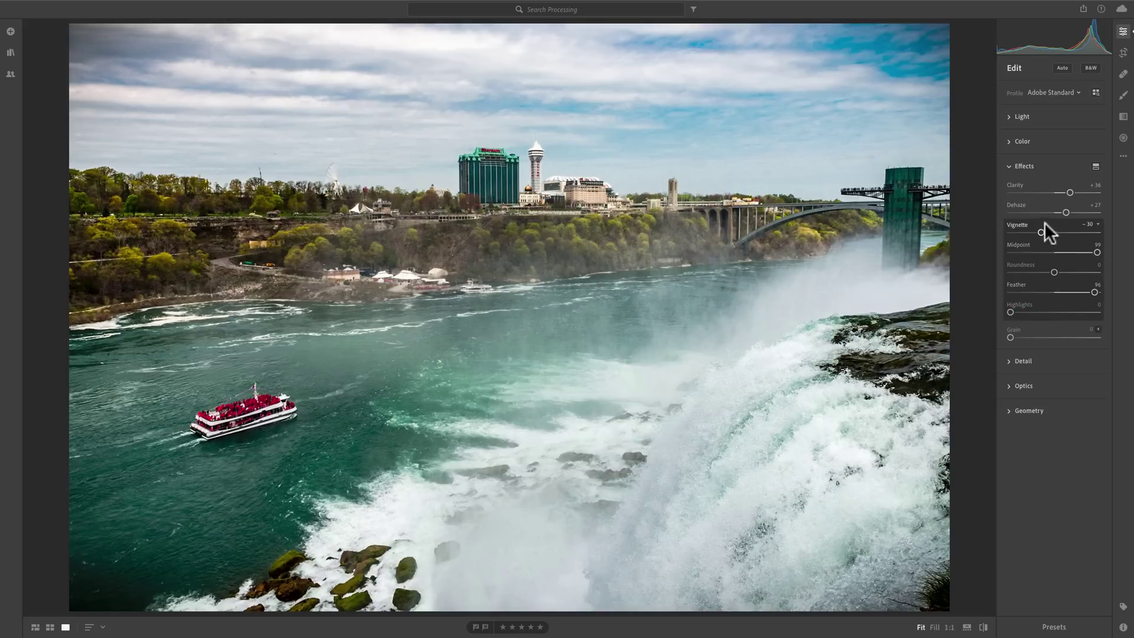
Collapse the vignette's detailed settings.
left_click(1098, 223)
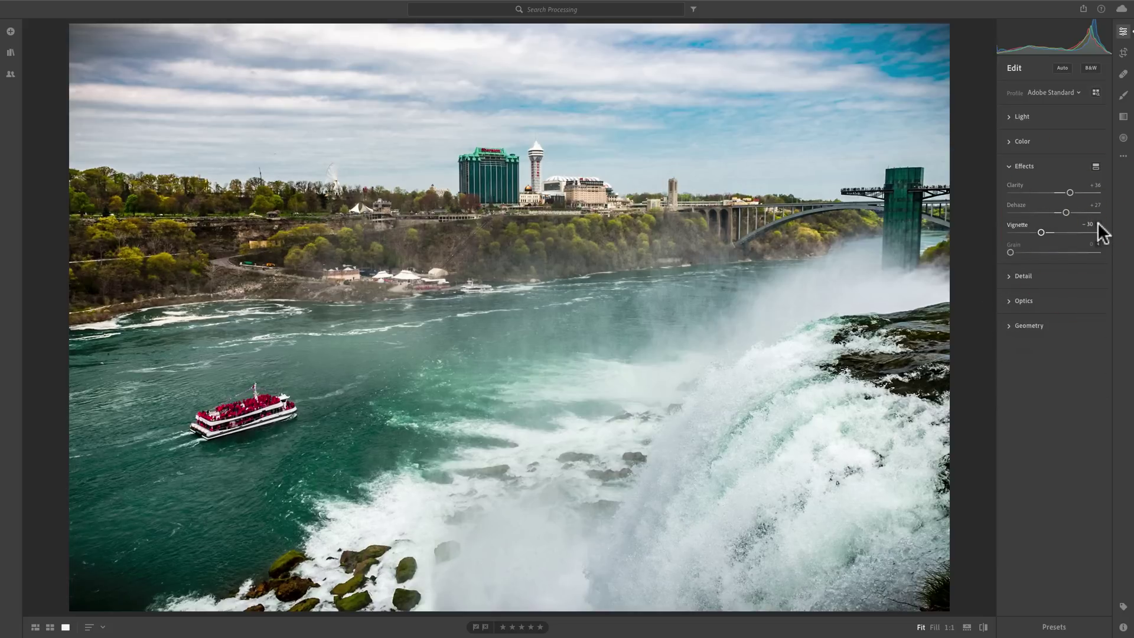
left_click(1097, 223)
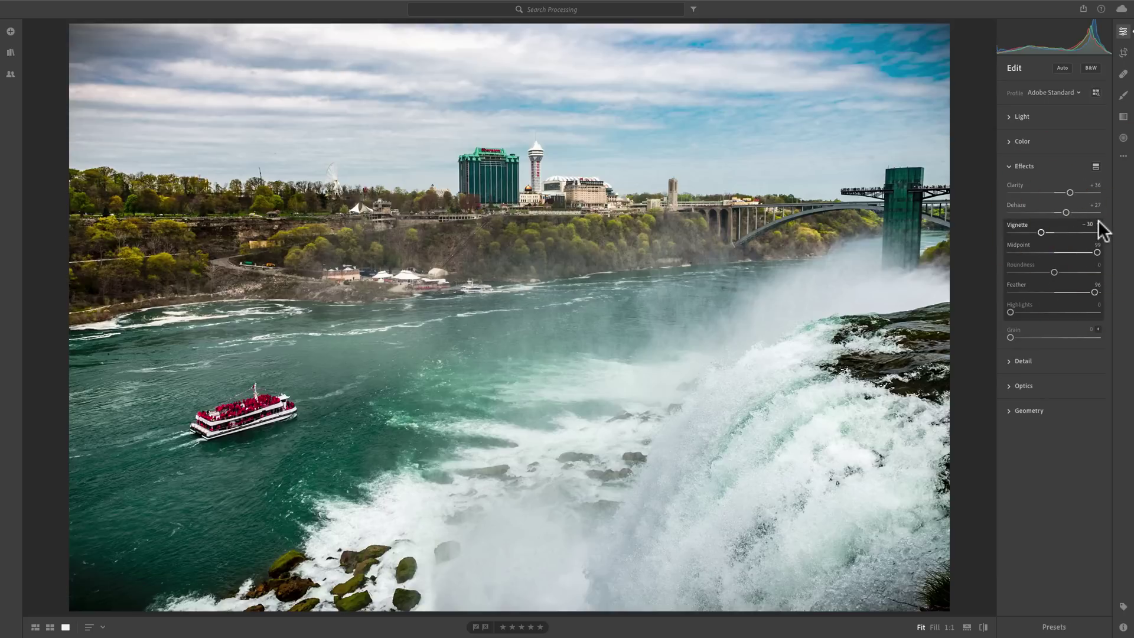
left_click(1097, 222)
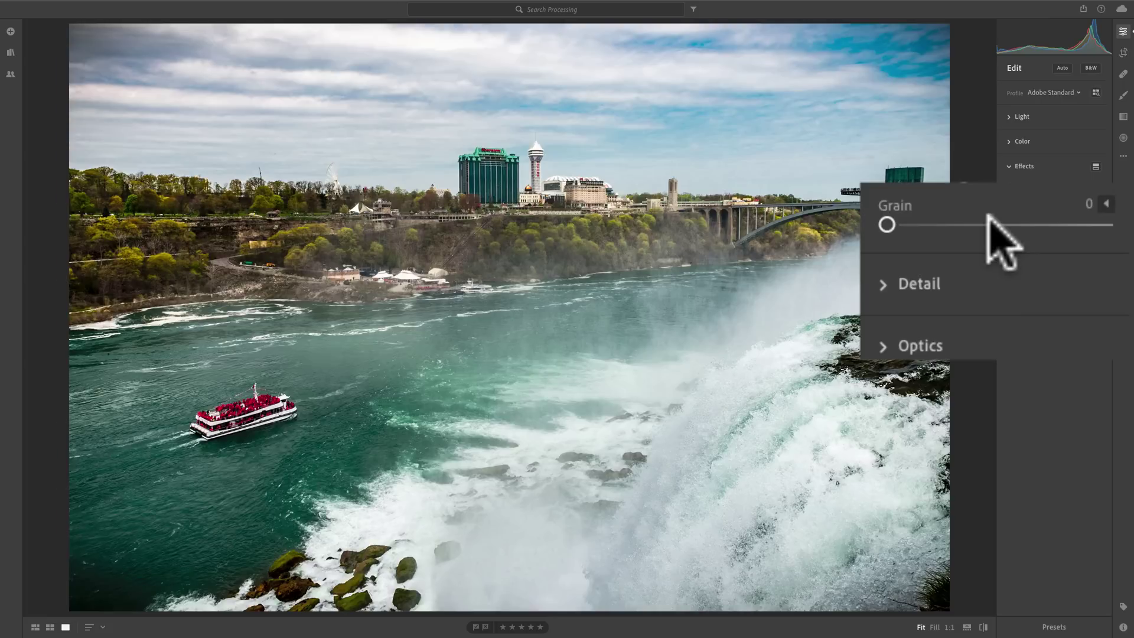
Try Grain at 100, reveal its detailed settings, and test the grain Size at 100 and 45.
left_click_drag(886, 223, 1105, 224)
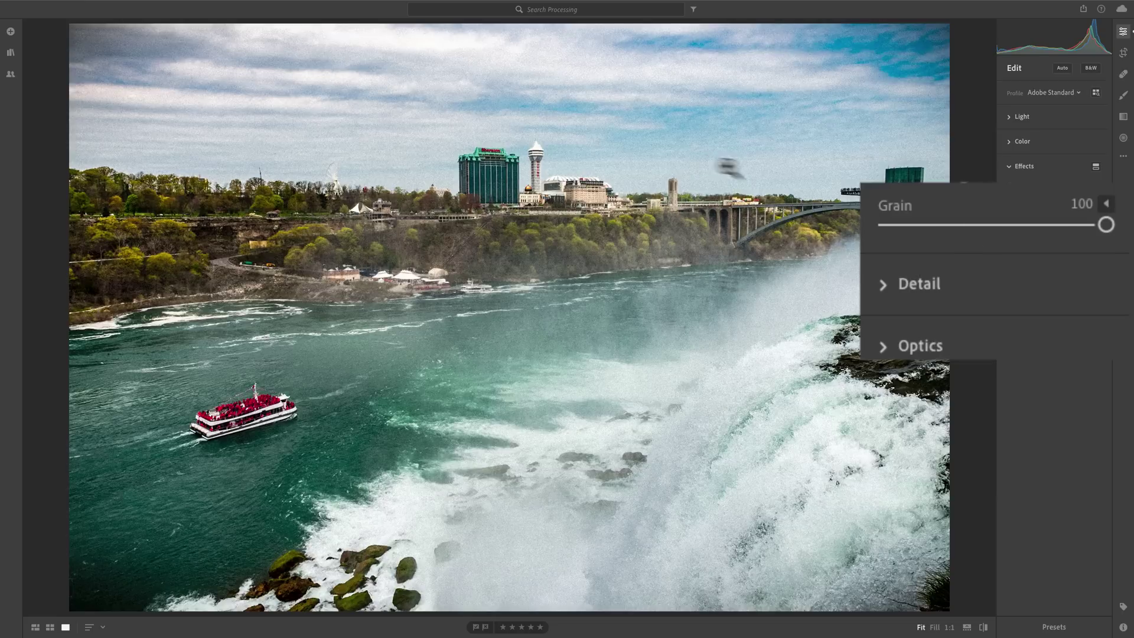
left_click(1108, 204)
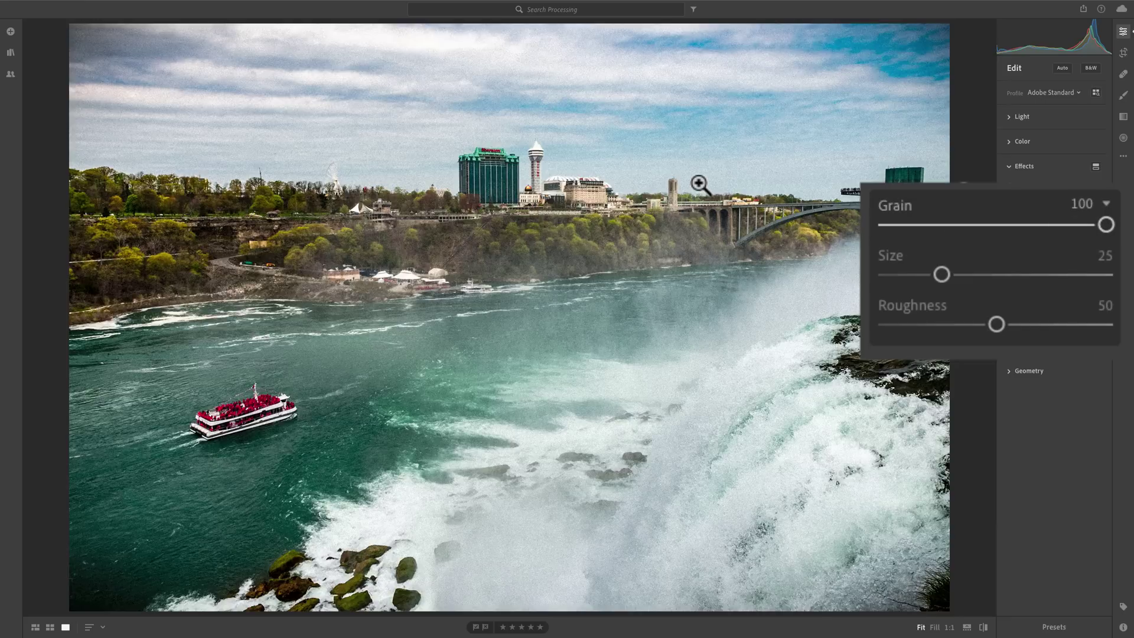
left_click_drag(943, 275, 1130, 276)
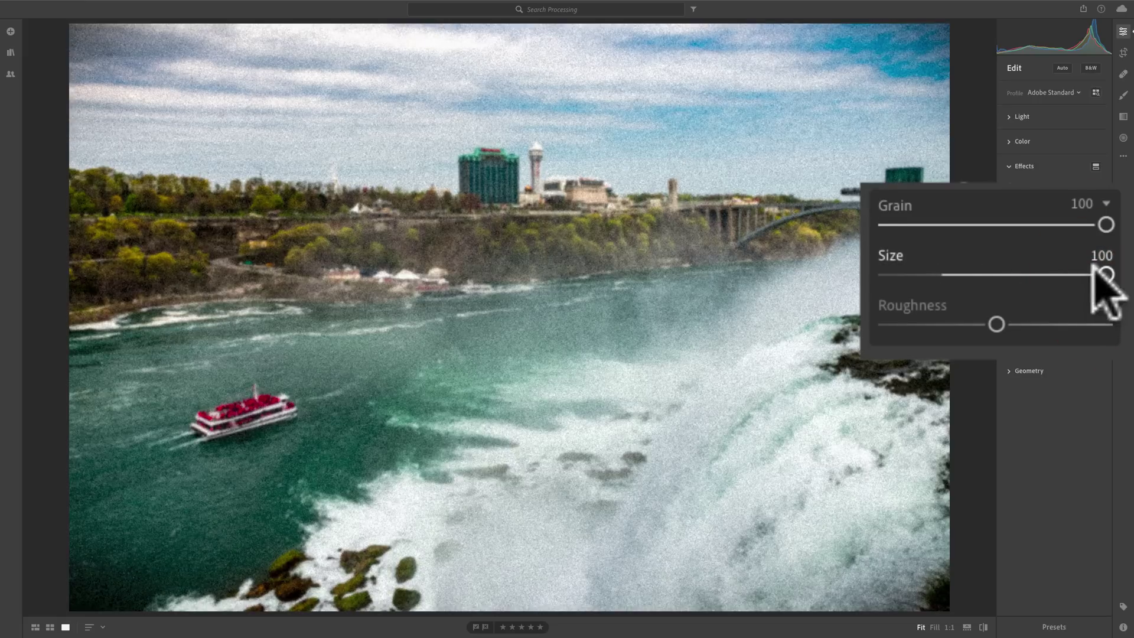
mouse_move(947, 278)
left_mouse_down()
mouse_move(976, 278)
mouse_move(962, 283)
left_mouse_up()
left_click_drag(888, 274, 982, 278)
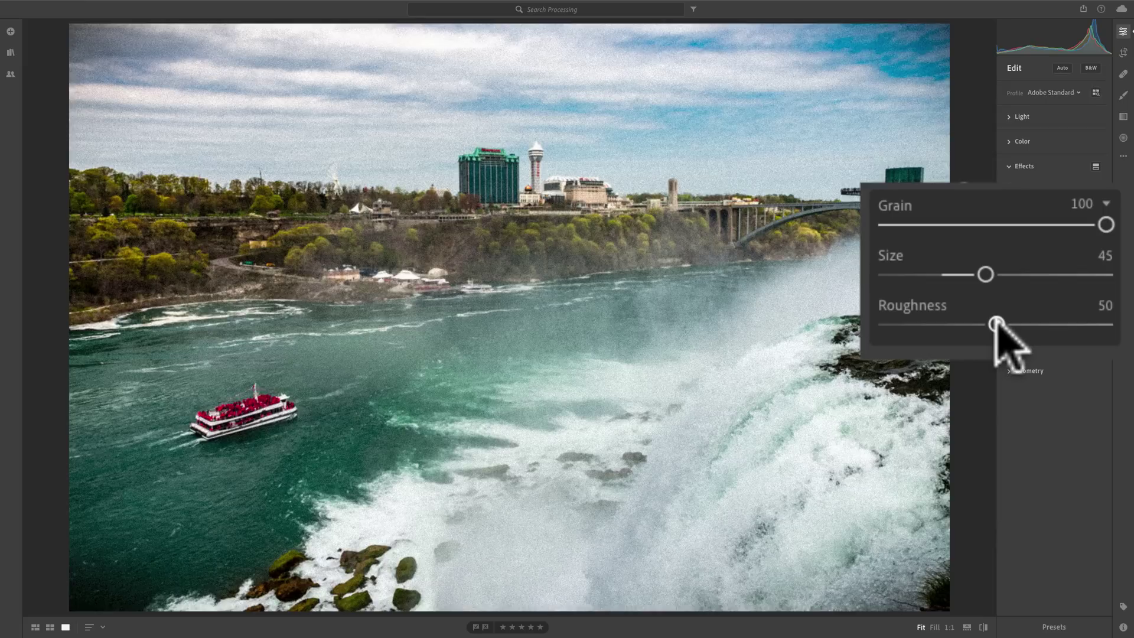
Try the grain's Roughness at 0 and at 100.
left_click_drag(996, 323, 915, 294)
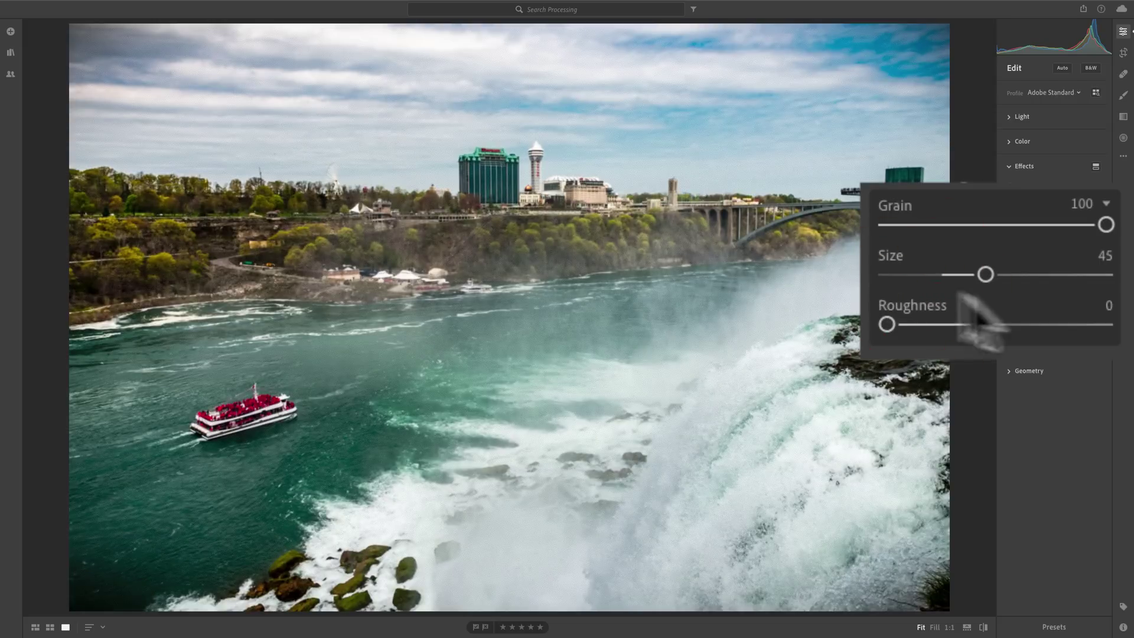
left_click(903, 324)
left_click_drag(908, 324, 1114, 324)
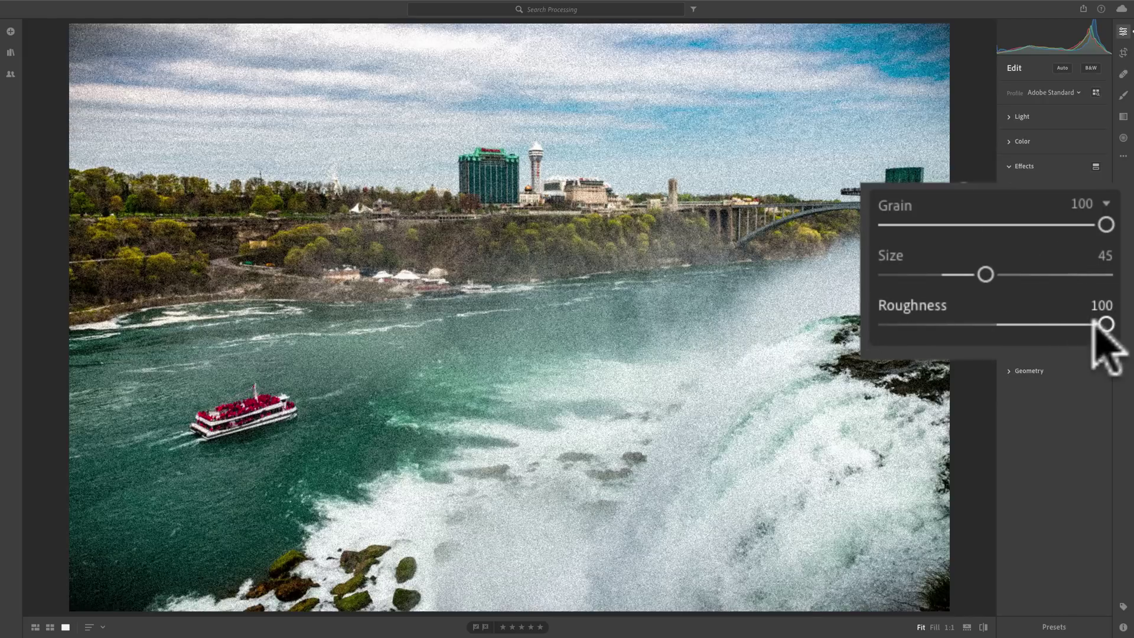
Try subtler grain with Grain at 55, Size at 32 and Roughness at 81.
left_click_drag(1106, 225, 998, 226)
left_click_drag(985, 274, 956, 274)
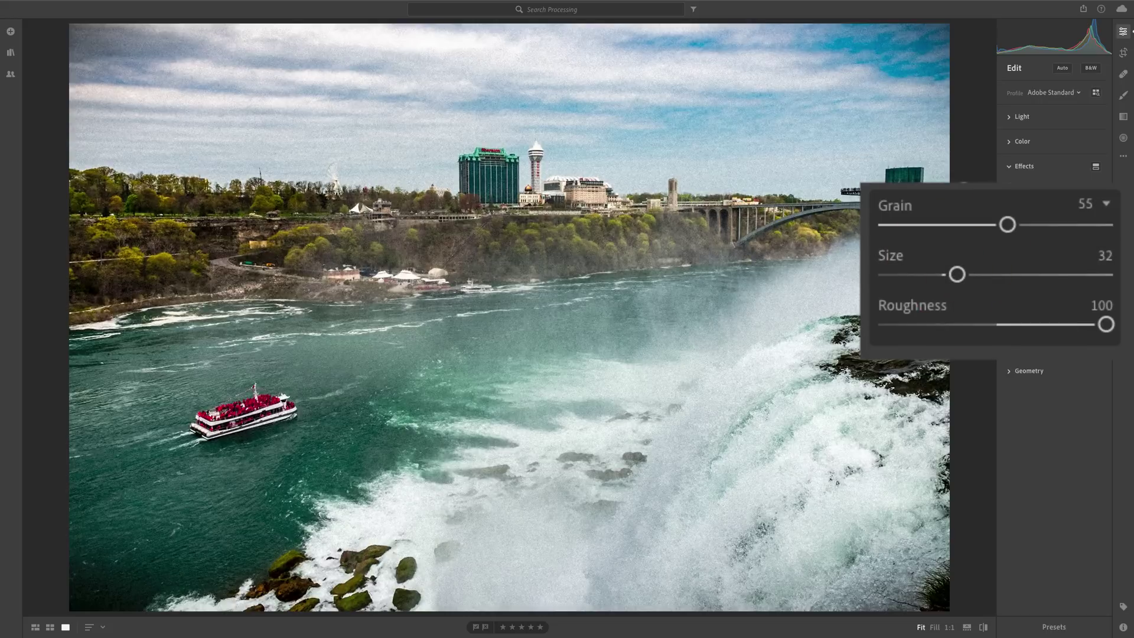
left_click_drag(1106, 324, 1069, 325)
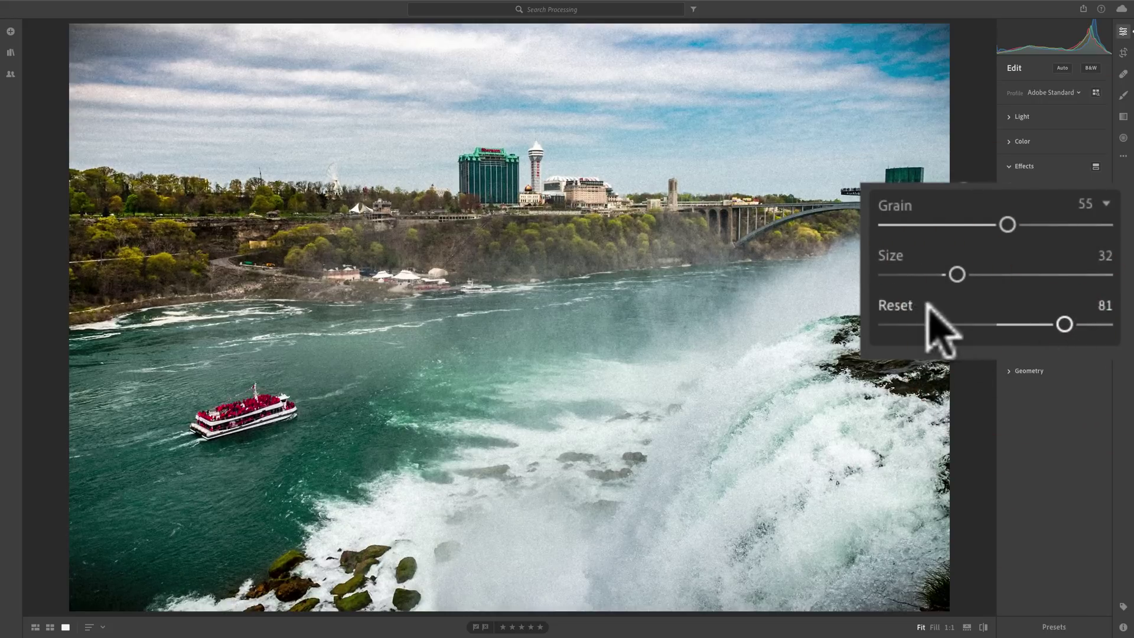
Reset the grain's Roughness to 50, Size to 25 and Grain to 0, and collapse its detailed settings.
double_click(898, 307)
double_click(895, 260)
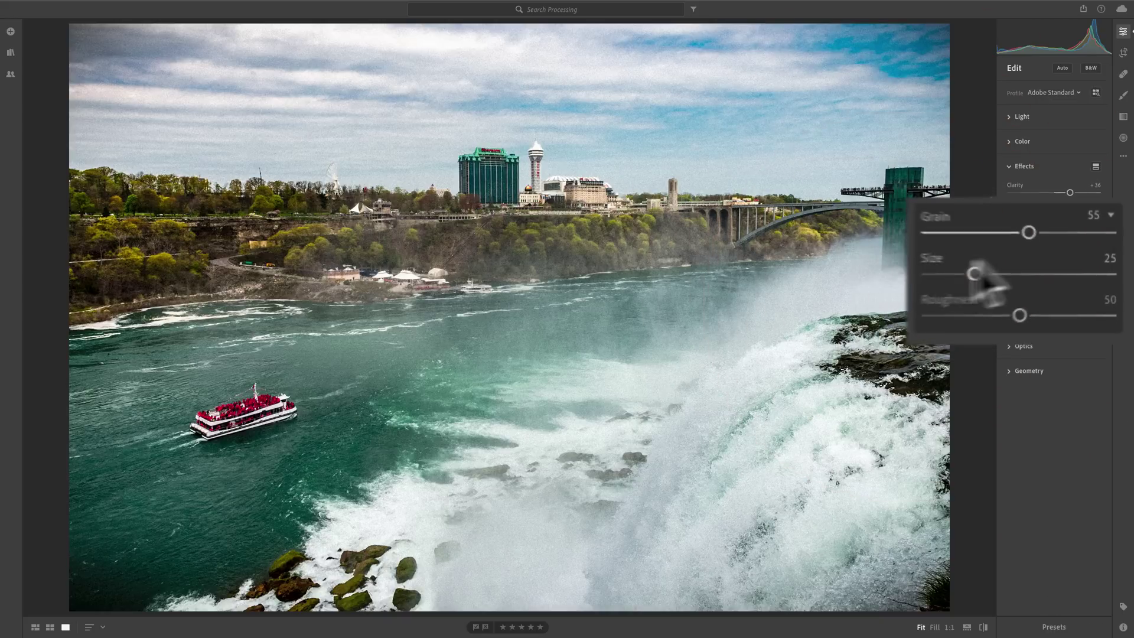
left_click_drag(1058, 251, 971, 249)
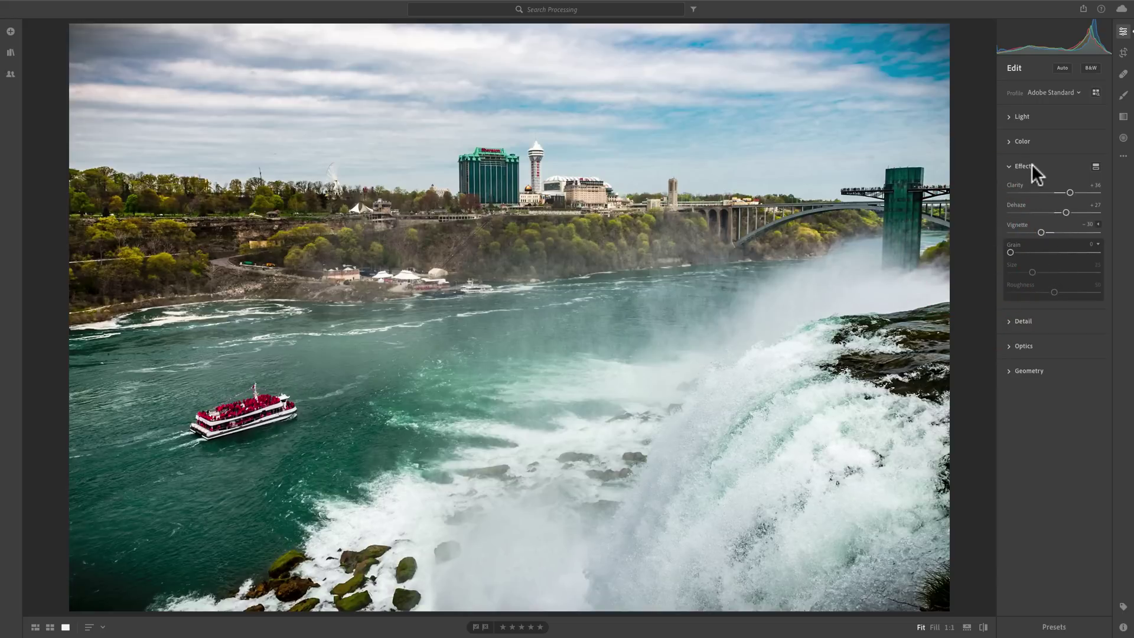
left_click(1098, 245)
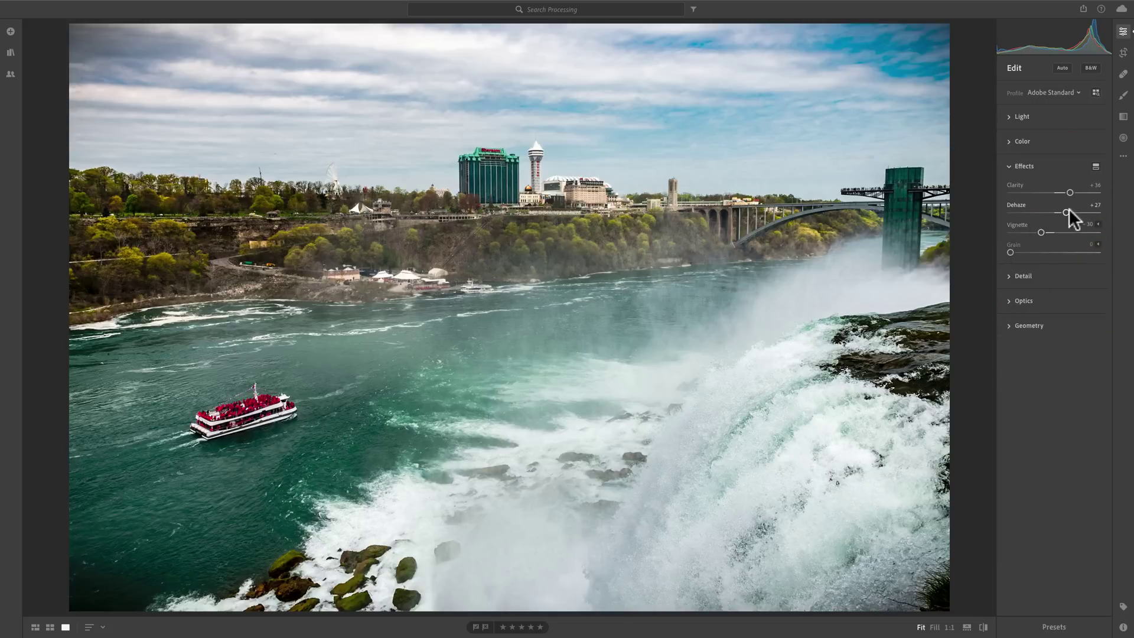